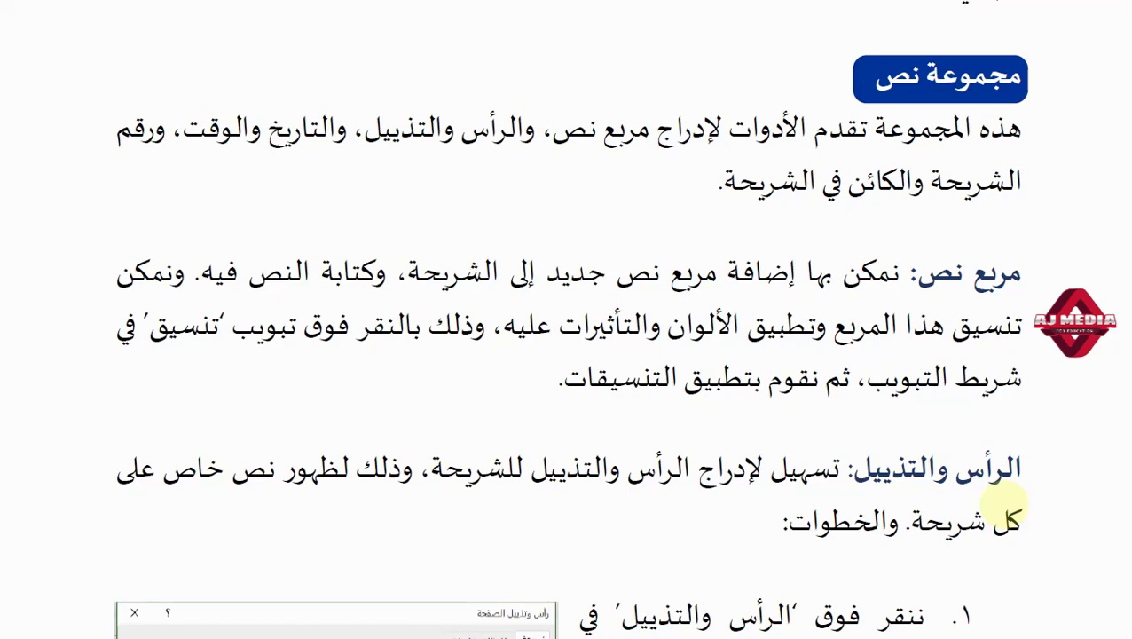
Step: Browse the reference document, then return to the title slide of Presentation1 in PowerPoint
scroll(882, 482, "down", 3)
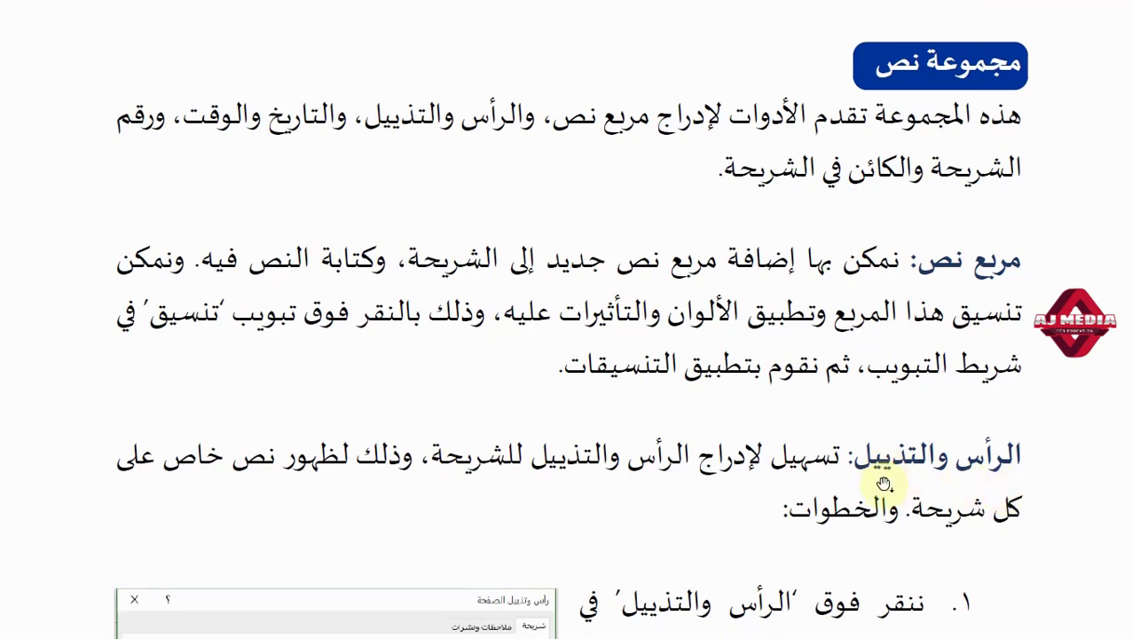
scroll(882, 483, "down", 2)
scroll(879, 480, "down", 5)
scroll(859, 498, "down", 2)
scroll(621, 527, "down", 2)
scroll(621, 527, "down", 1)
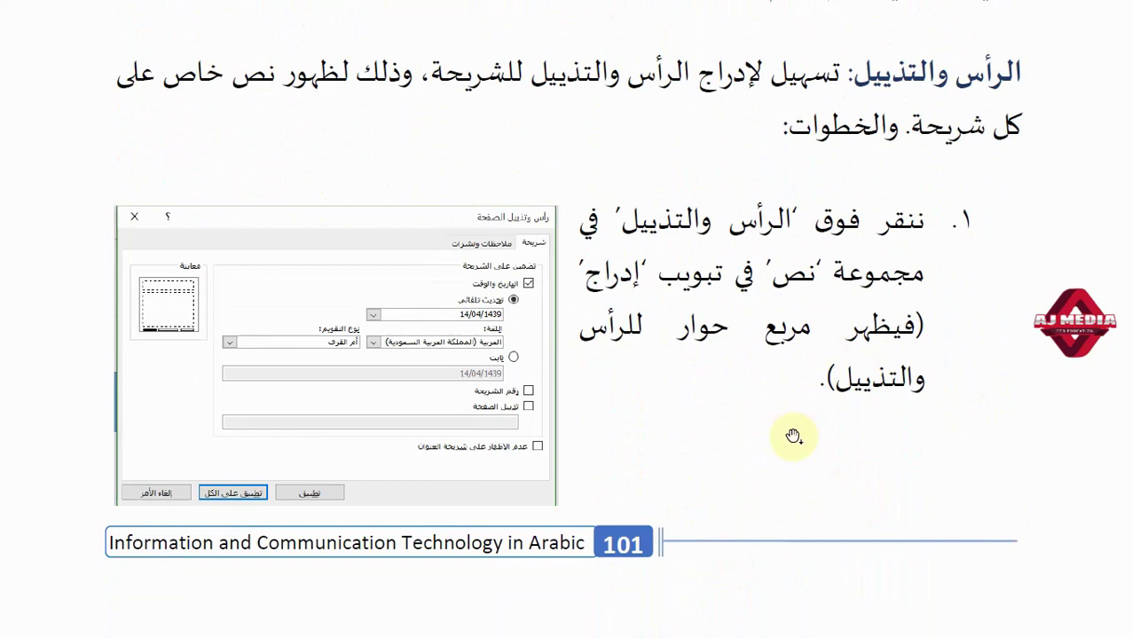
scroll(750, 405, "down", 10)
scroll(759, 410, "down", 3)
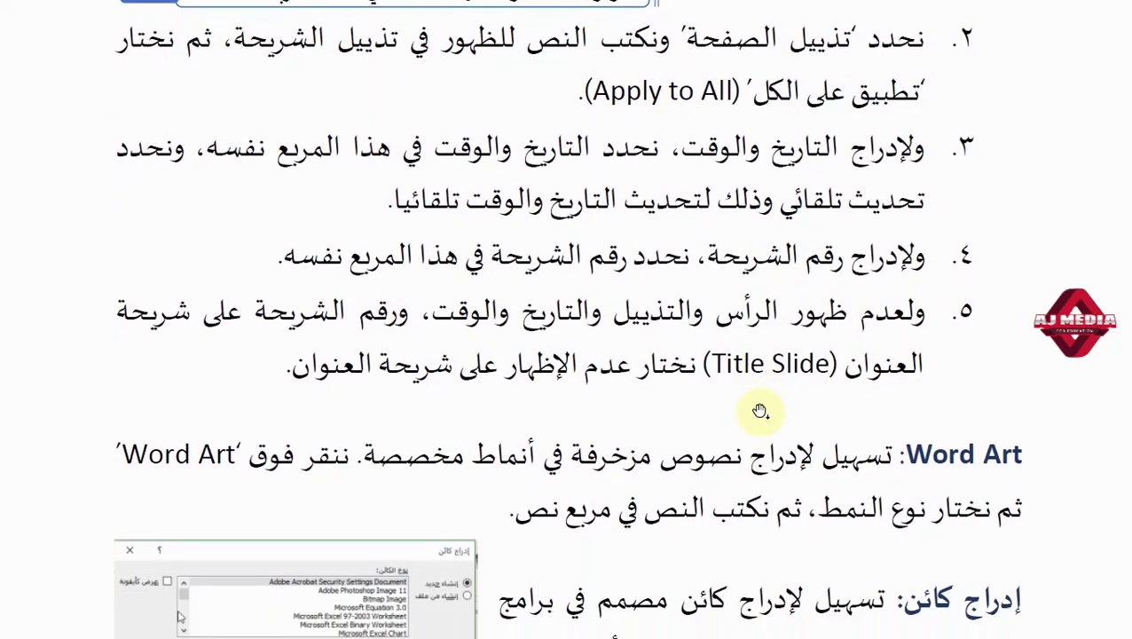
scroll(755, 414, "down", 4)
scroll(745, 412, "down", 3)
scroll(733, 412, "down", 1)
scroll(733, 412, "down", 2)
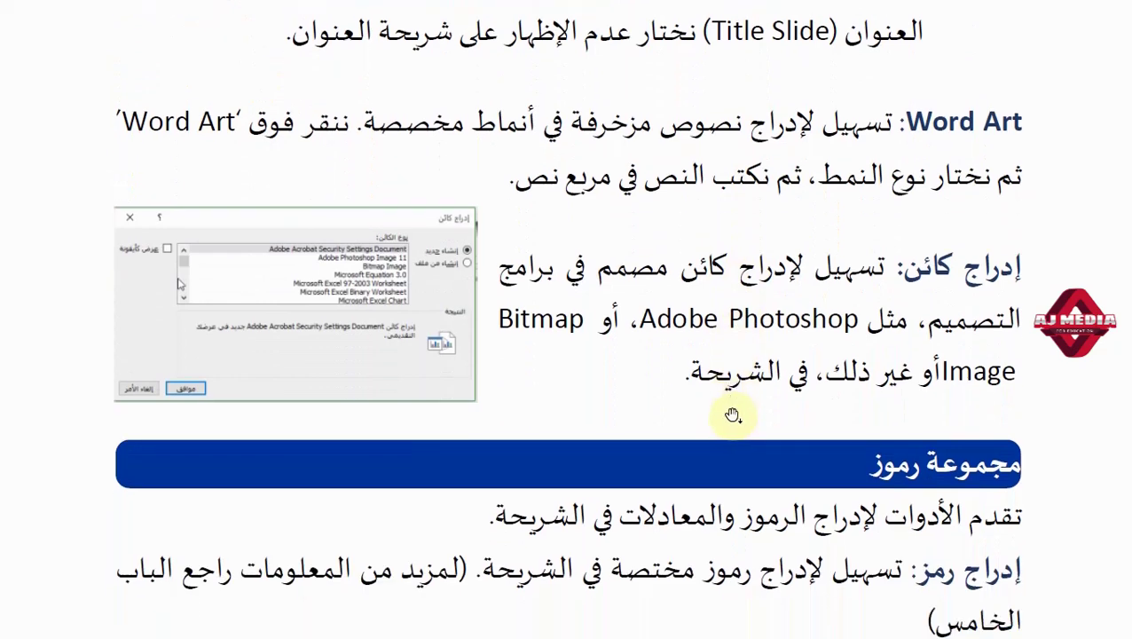
scroll(732, 414, "down", 5)
scroll(732, 414, "down", 4)
scroll(731, 415, "down", 3)
scroll(729, 415, "down", 2)
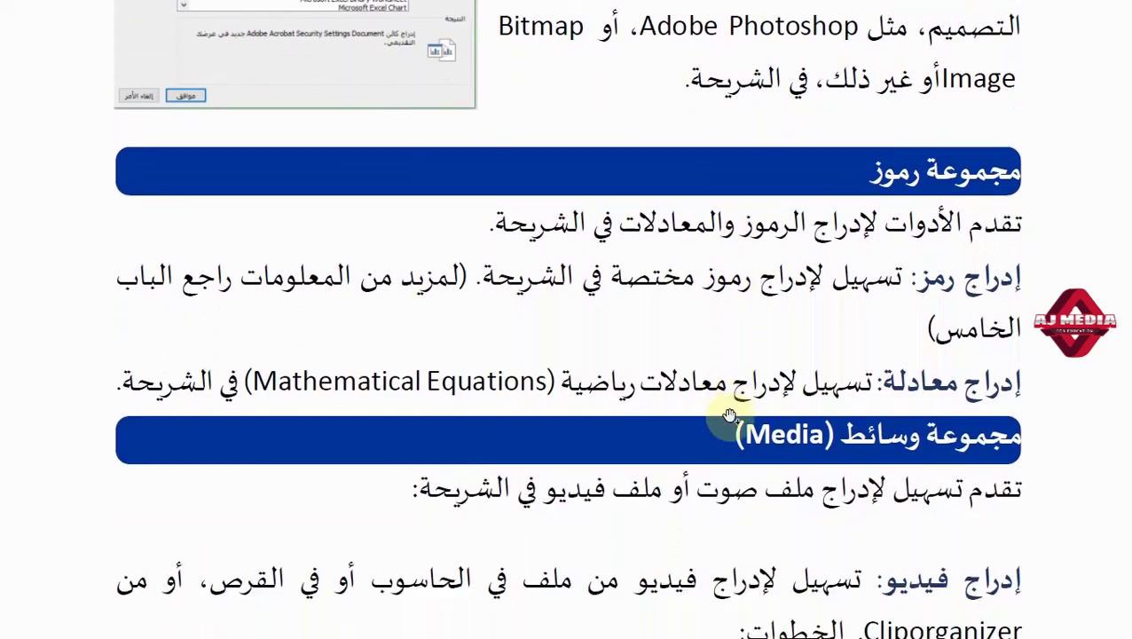
scroll(730, 416, "down", 2)
scroll(729, 416, "down", 2)
scroll(729, 410, "down", 2)
scroll(727, 422, "down", 1)
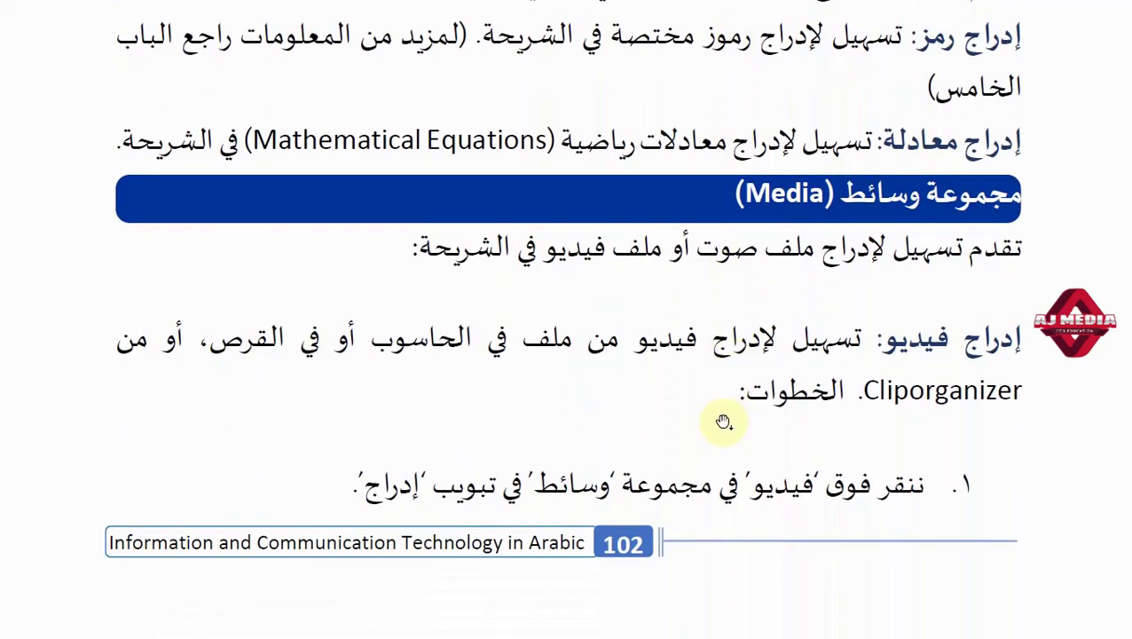
scroll(724, 420, "up", 2)
scroll(724, 420, "up", 12)
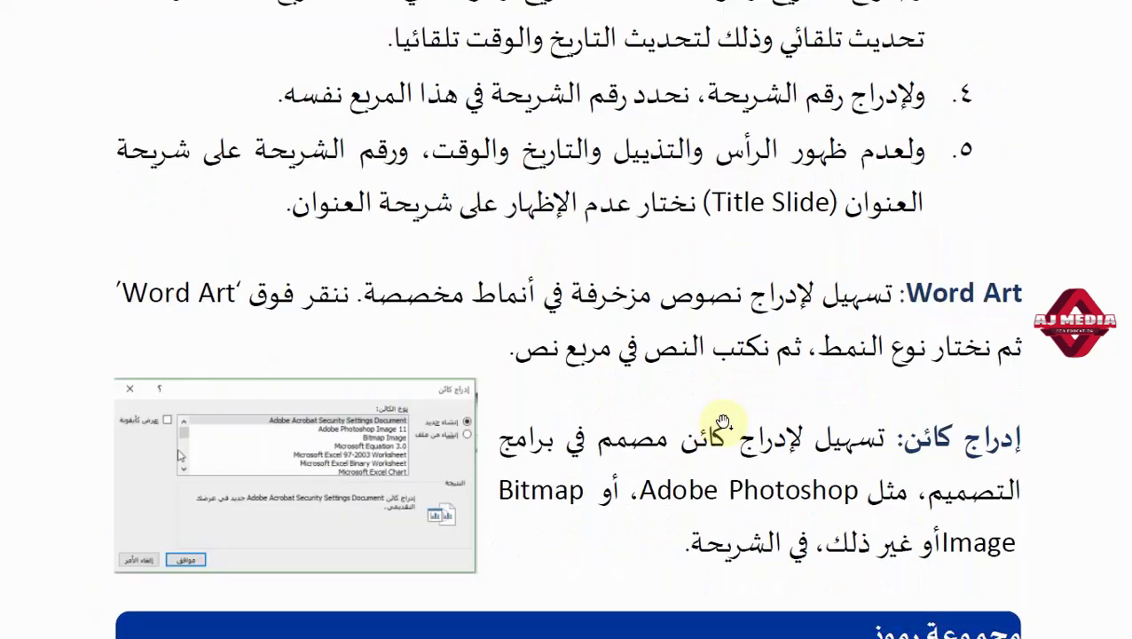
scroll(723, 421, "up", 10)
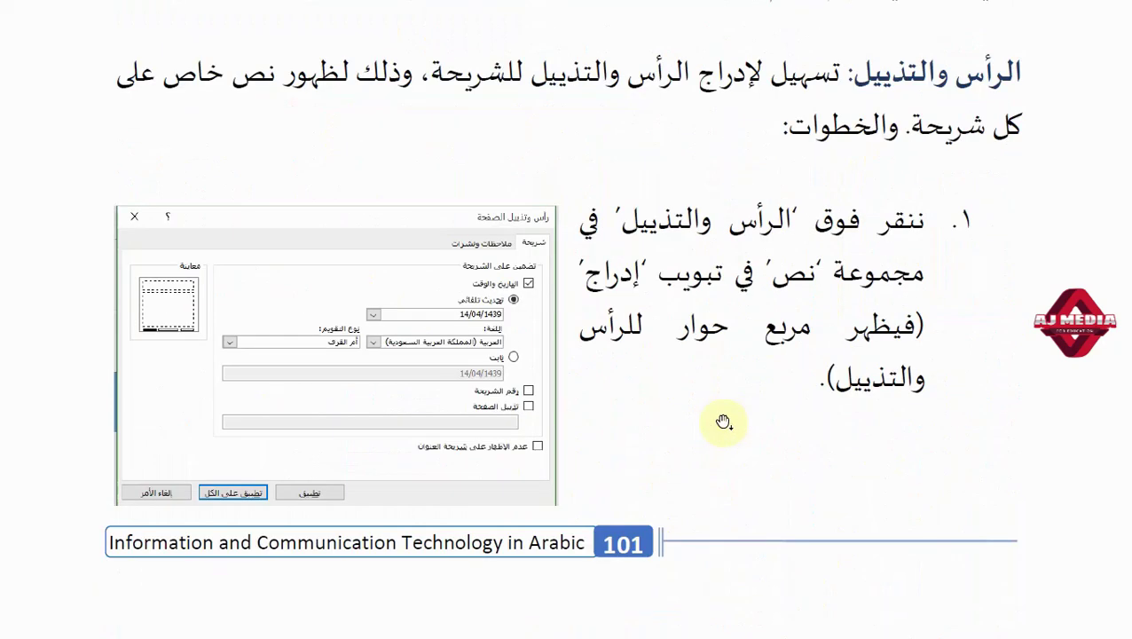
scroll(724, 420, "down", 10)
scroll(723, 421, "up", 5)
scroll(724, 420, "down", 12)
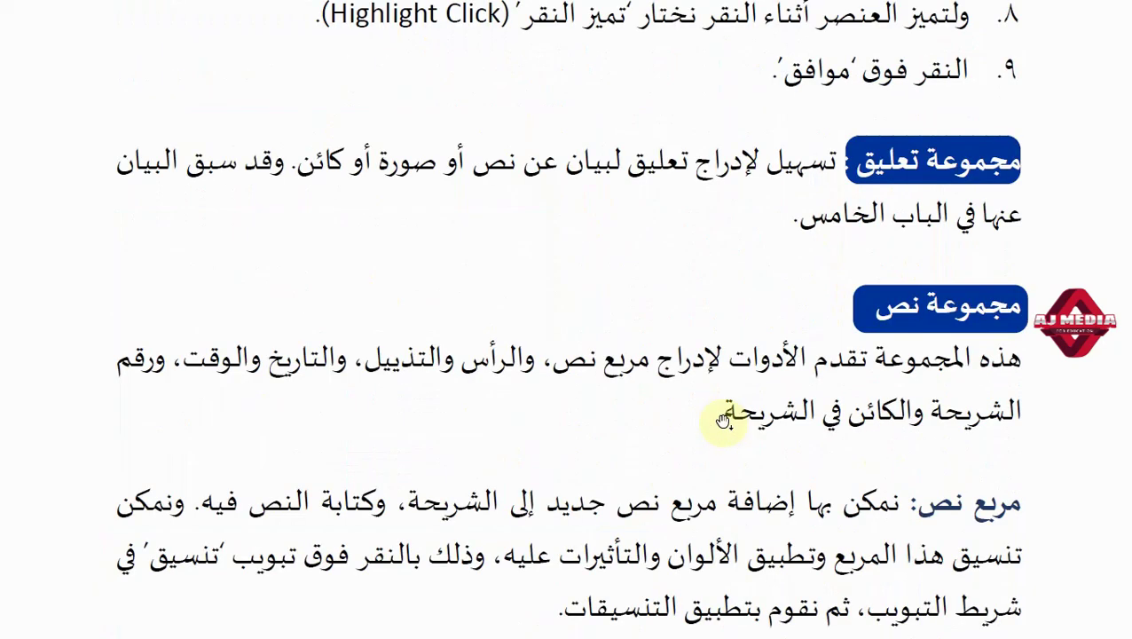
scroll(867, 298, "down", 5)
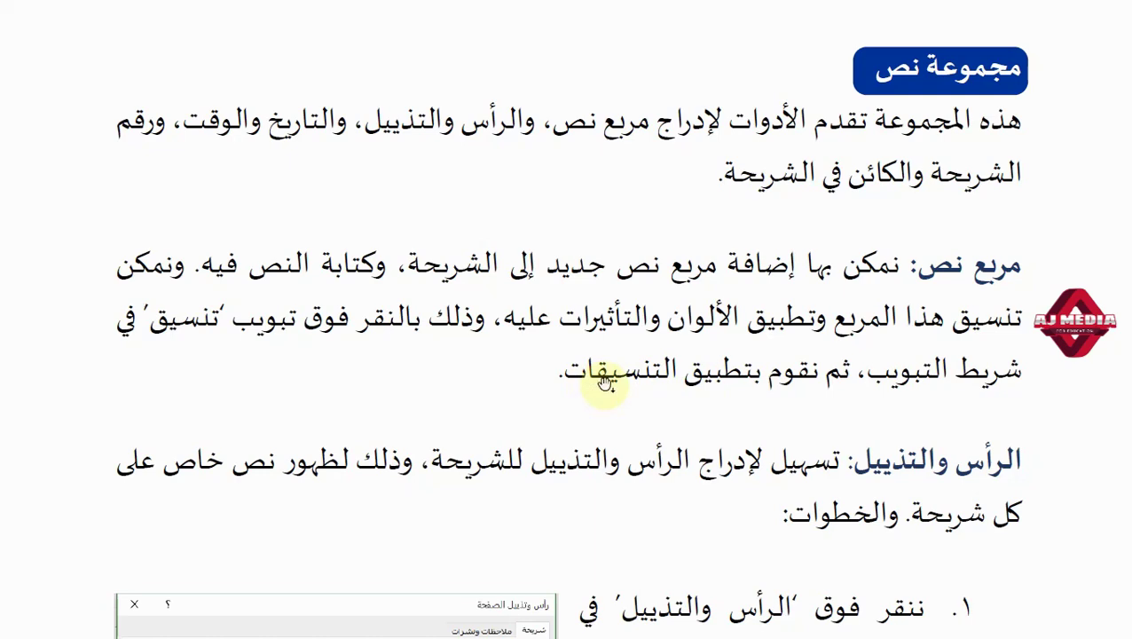
key("alt+Tab")
key("alt+Tab")
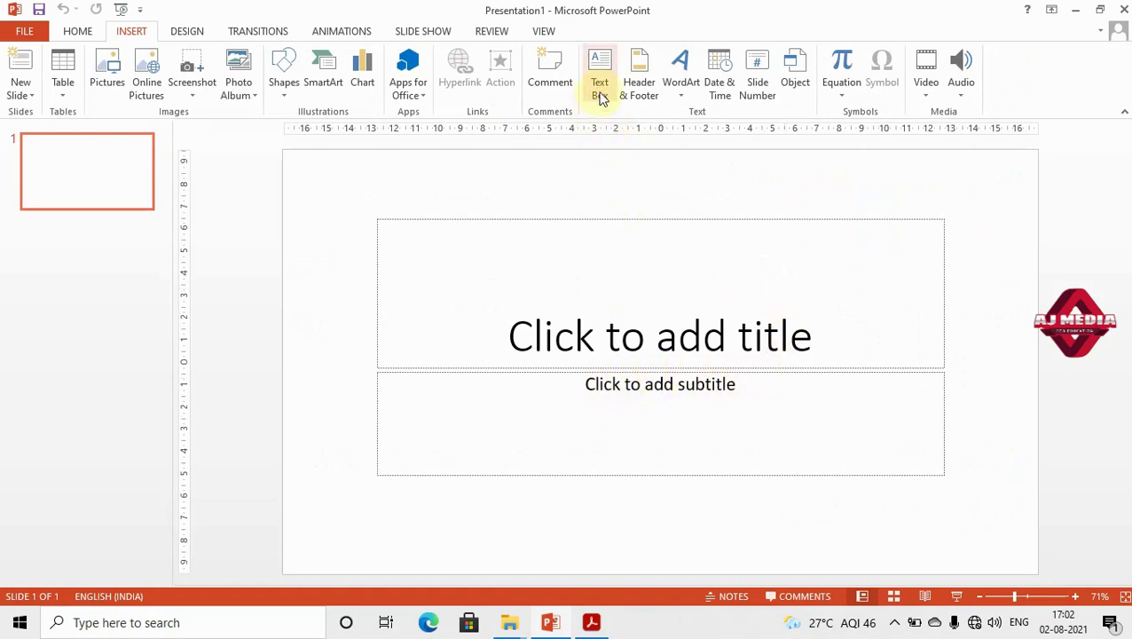
left_click(634, 329)
left_click(639, 391)
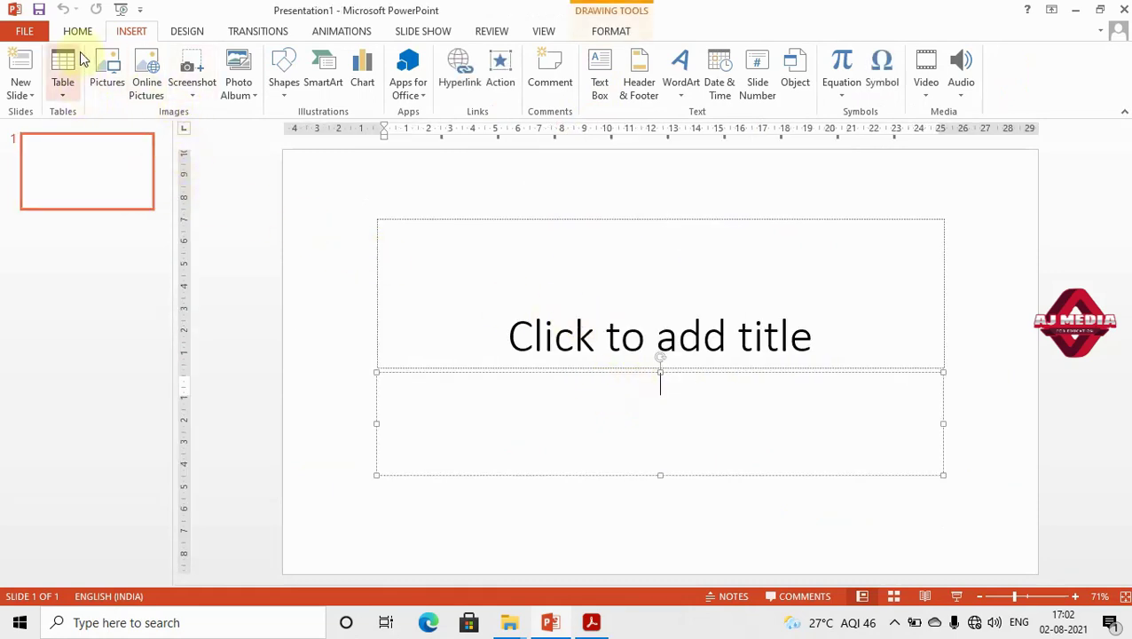
Step: Add a second slide and change its layout to Blank
left_click(22, 79)
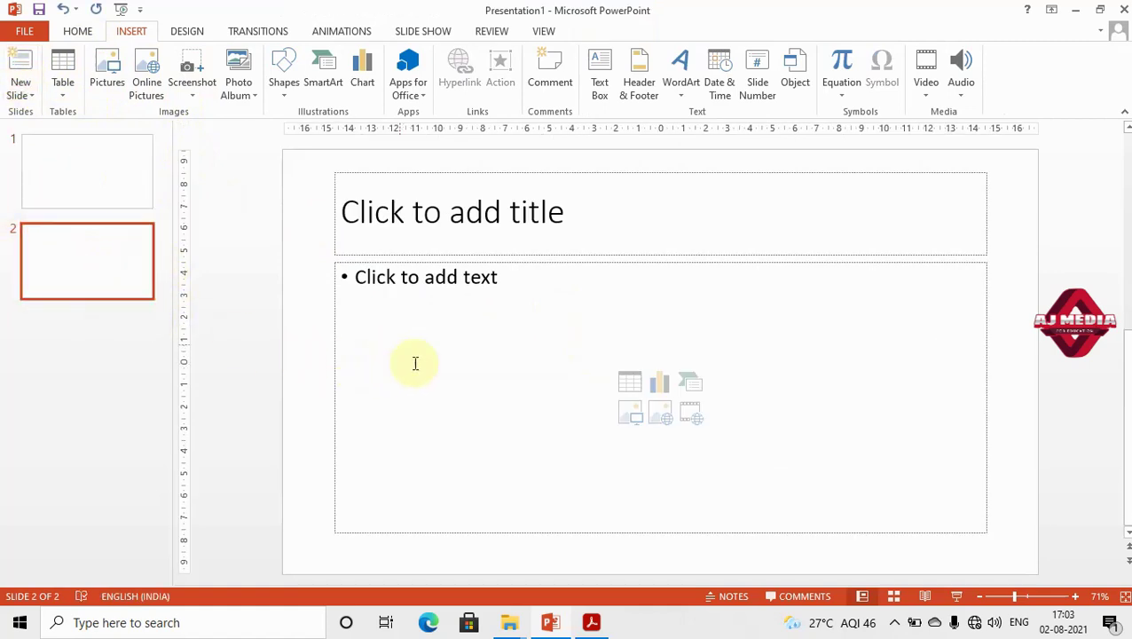
left_click(81, 30)
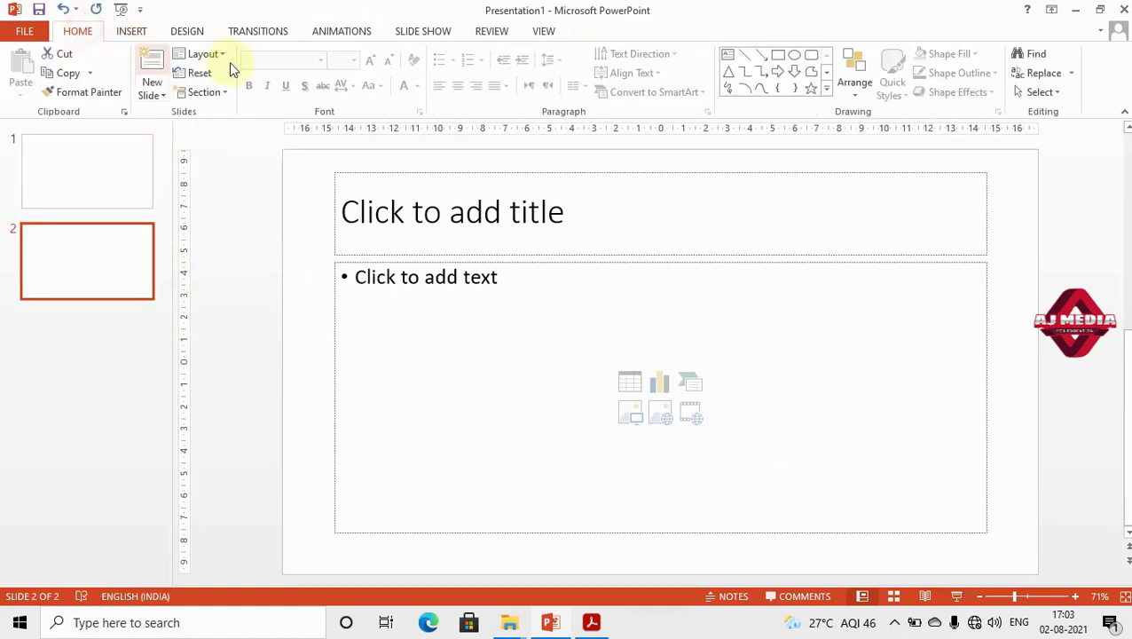
left_click(219, 55)
left_click(222, 269)
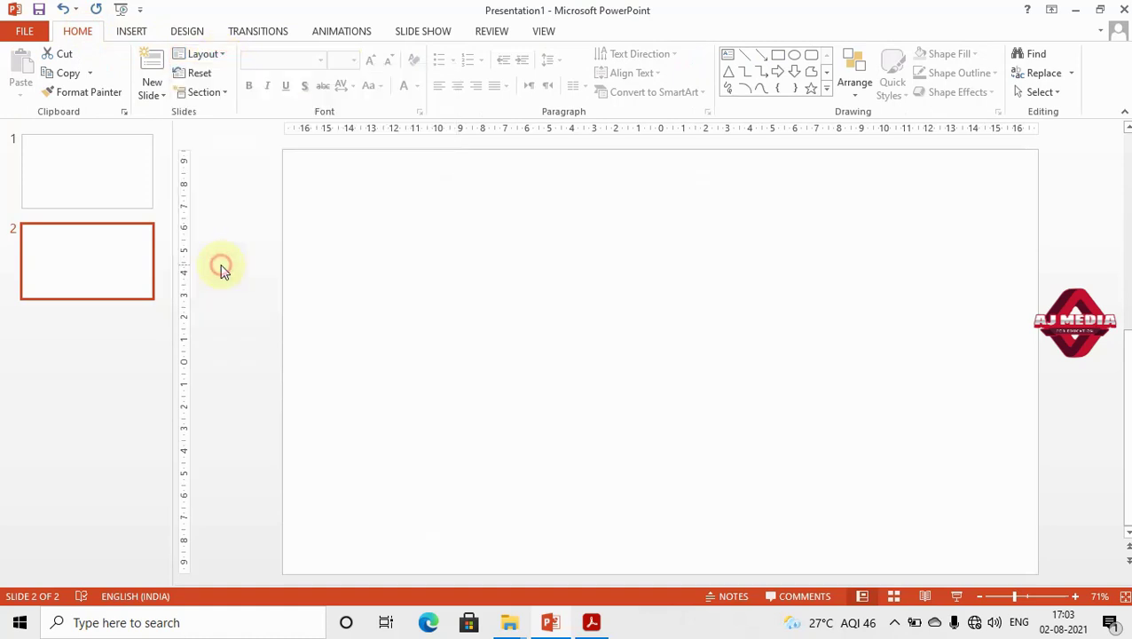
left_click(468, 268)
left_click_drag(366, 223, 861, 456)
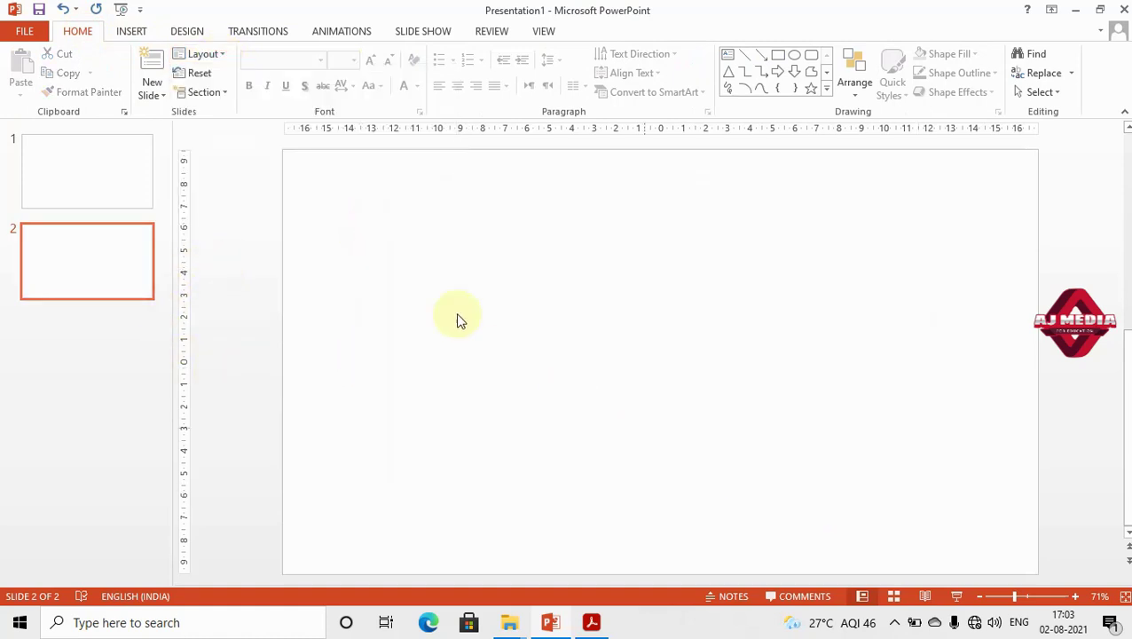
left_click_drag(352, 202, 960, 577)
Step: Review the unchanged title slide, then go back to the blank slide 2
left_click(23, 156)
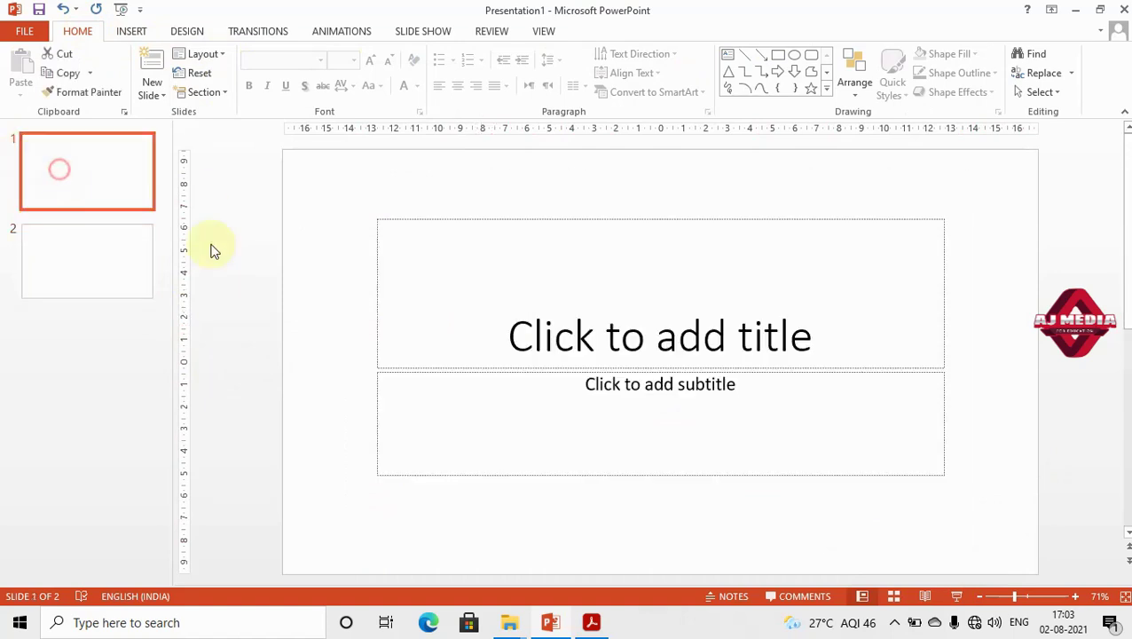
left_click(531, 286)
left_click(339, 281)
left_click(397, 414)
left_click(307, 394)
left_click(106, 278)
left_click(561, 341)
left_click(109, 262)
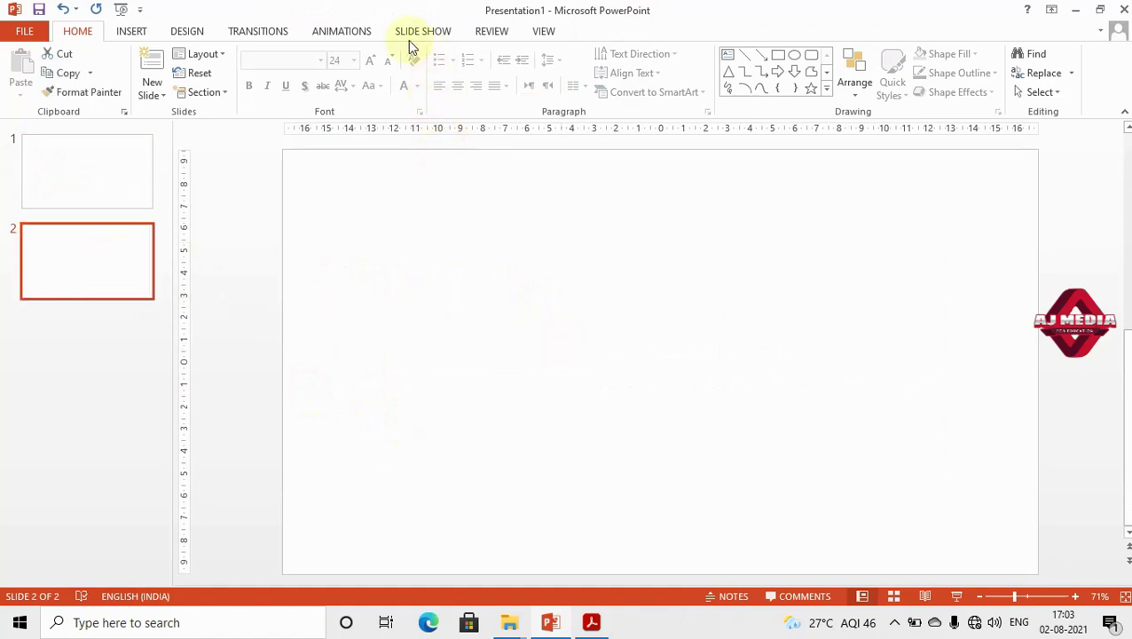
left_click(116, 38)
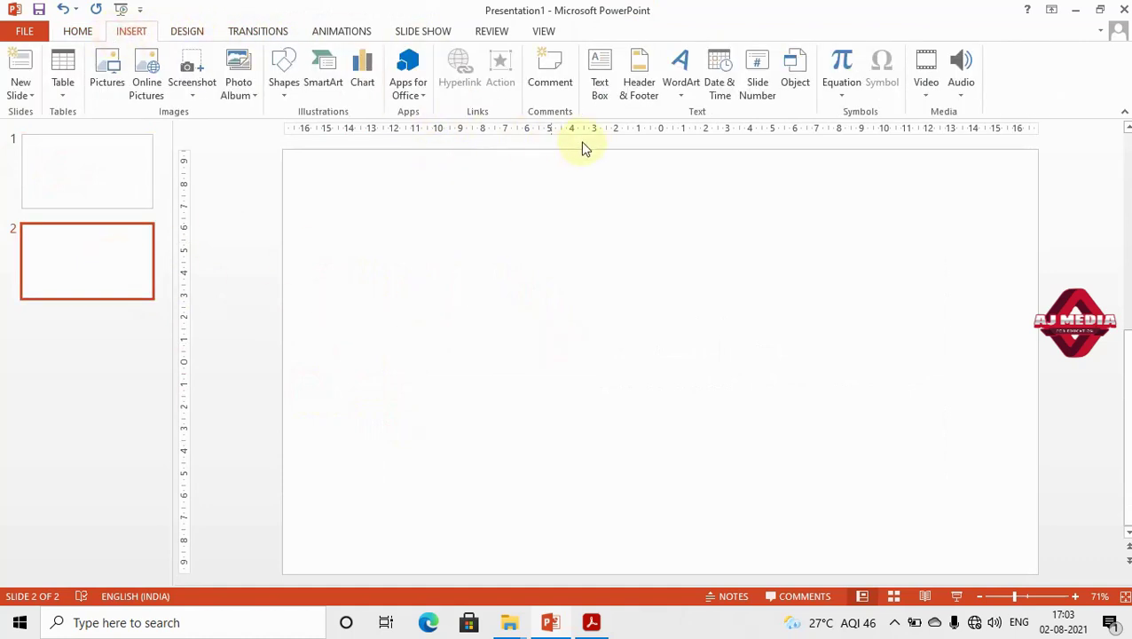
Step: Draw a text box on slide 2 and widen it across the upper middle
left_click(601, 95)
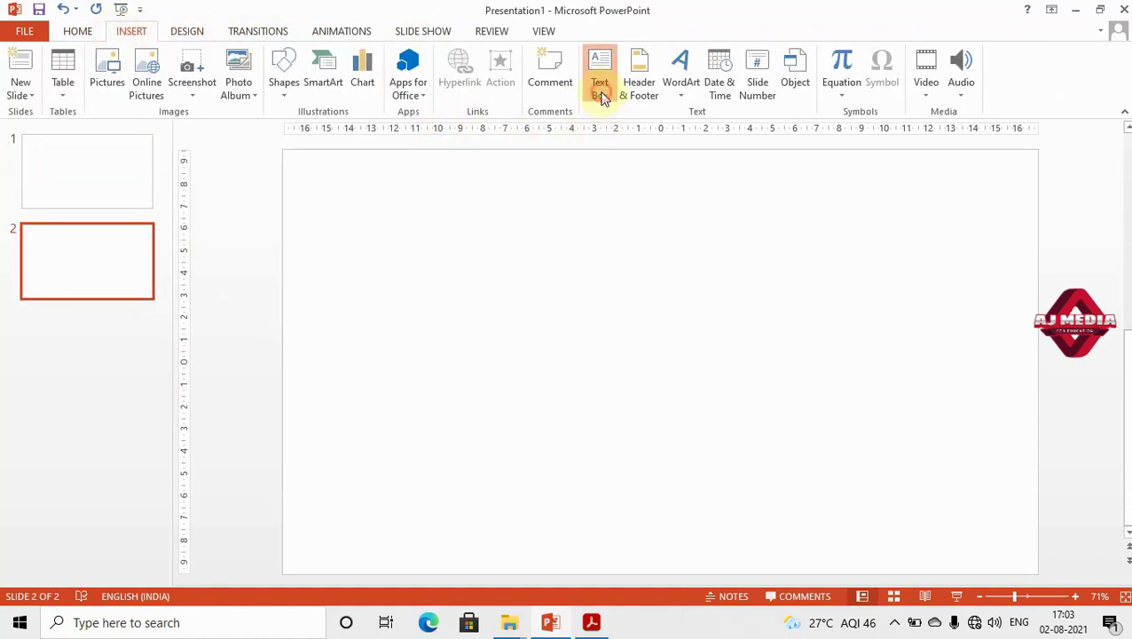
left_click(402, 254)
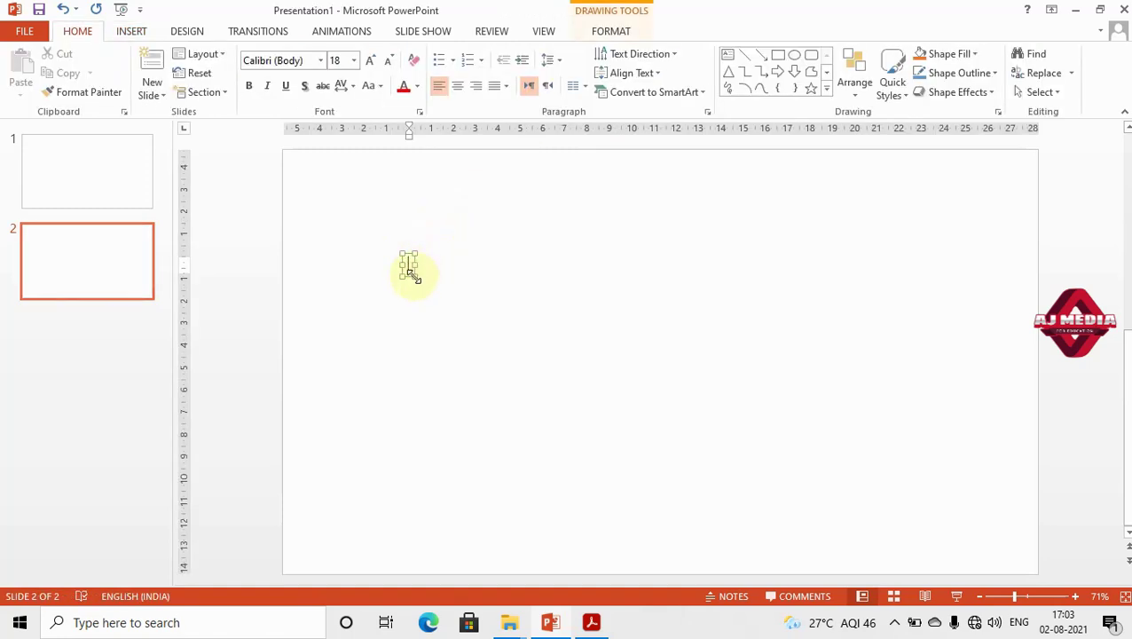
left_click_drag(413, 277, 854, 351)
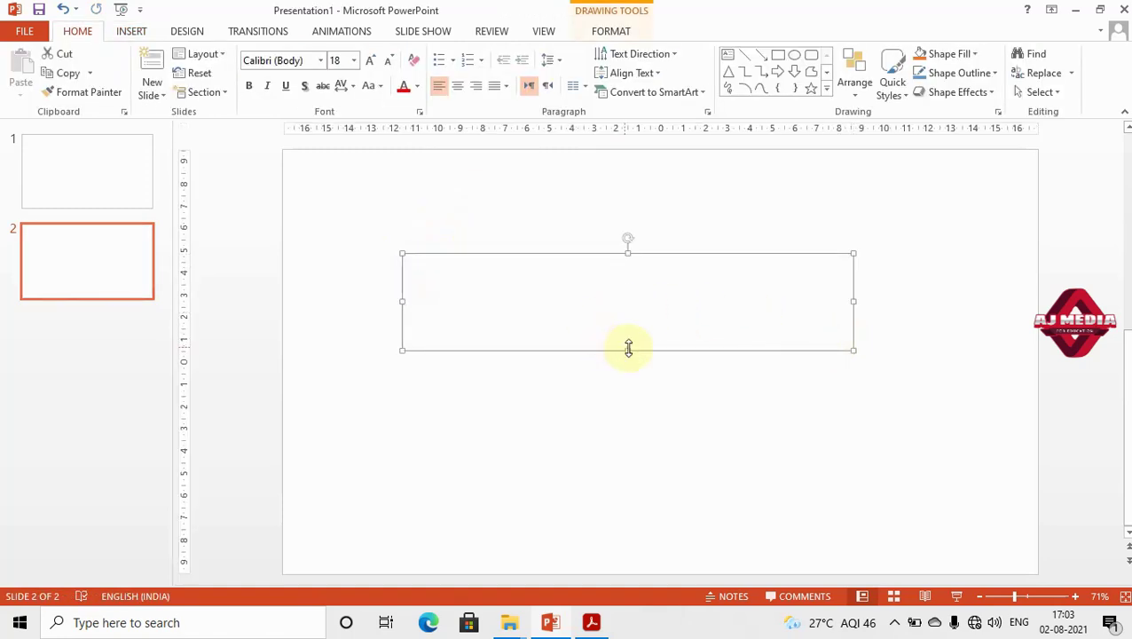
left_click_drag(628, 349, 650, 316)
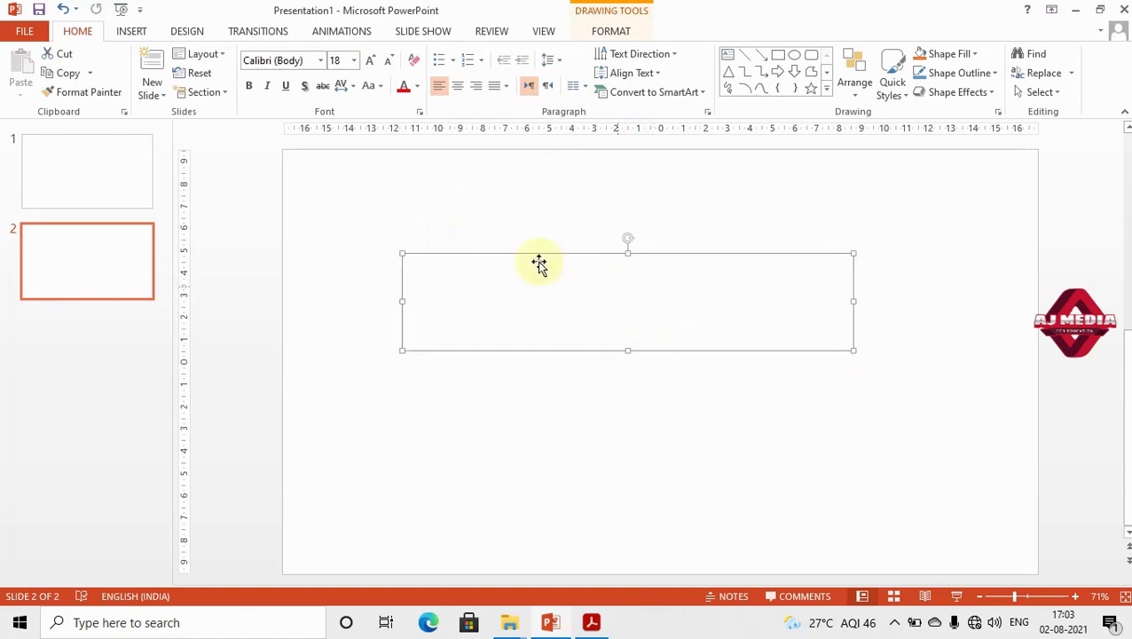
left_click(522, 284)
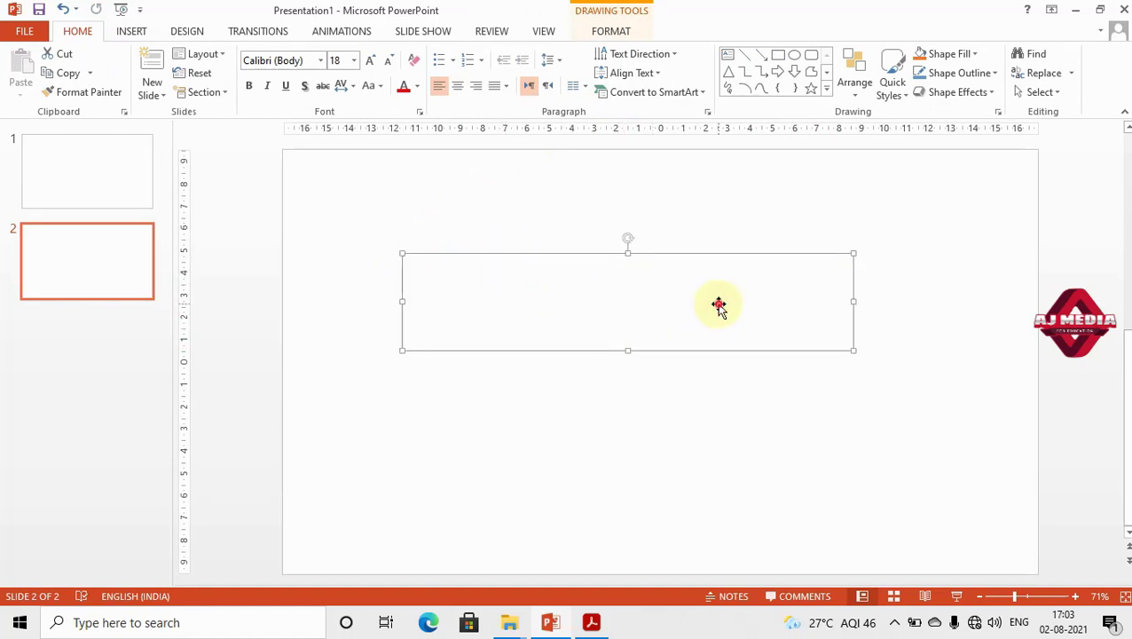
double_click(719, 305)
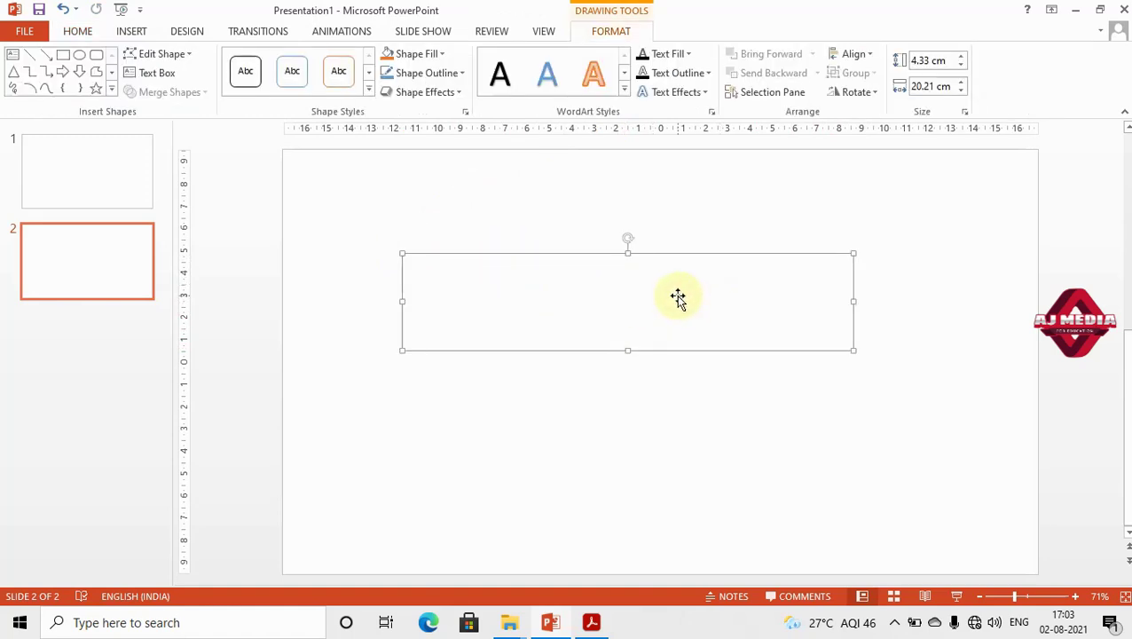
Step: Put the text box into edit mode and set its text direction to right-to-left
right_click(677, 296)
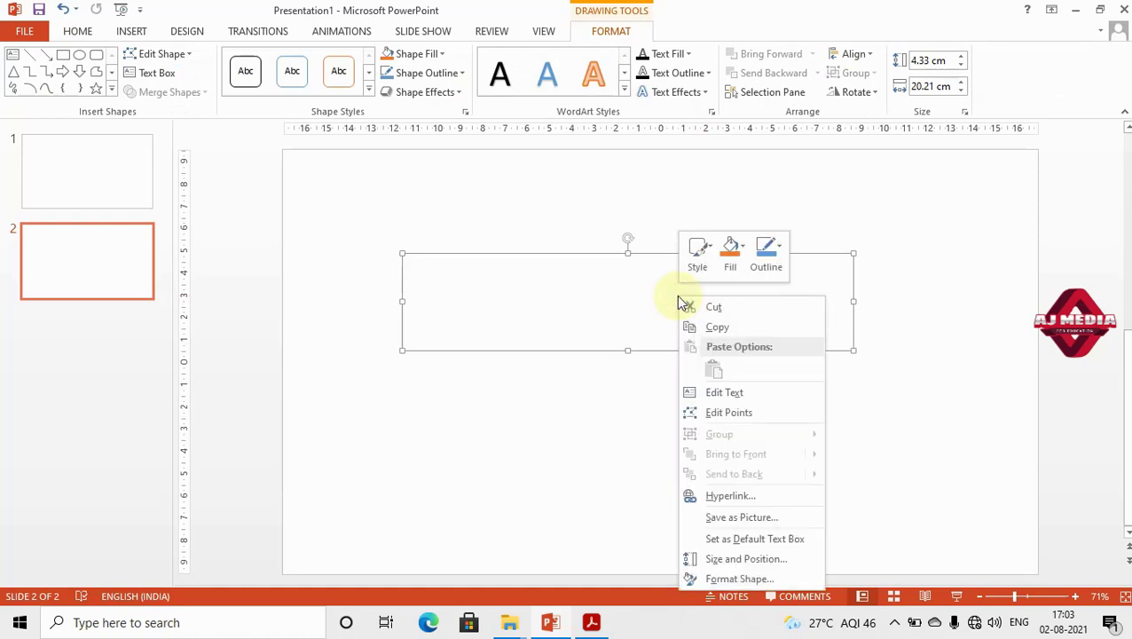
left_click(730, 393)
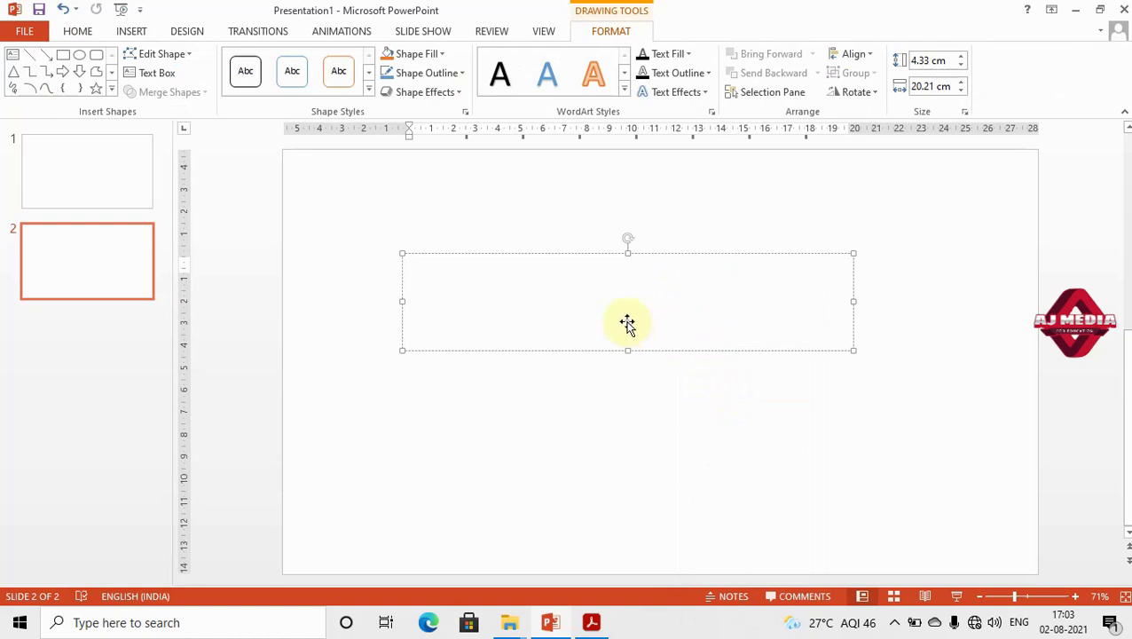
left_click(77, 32)
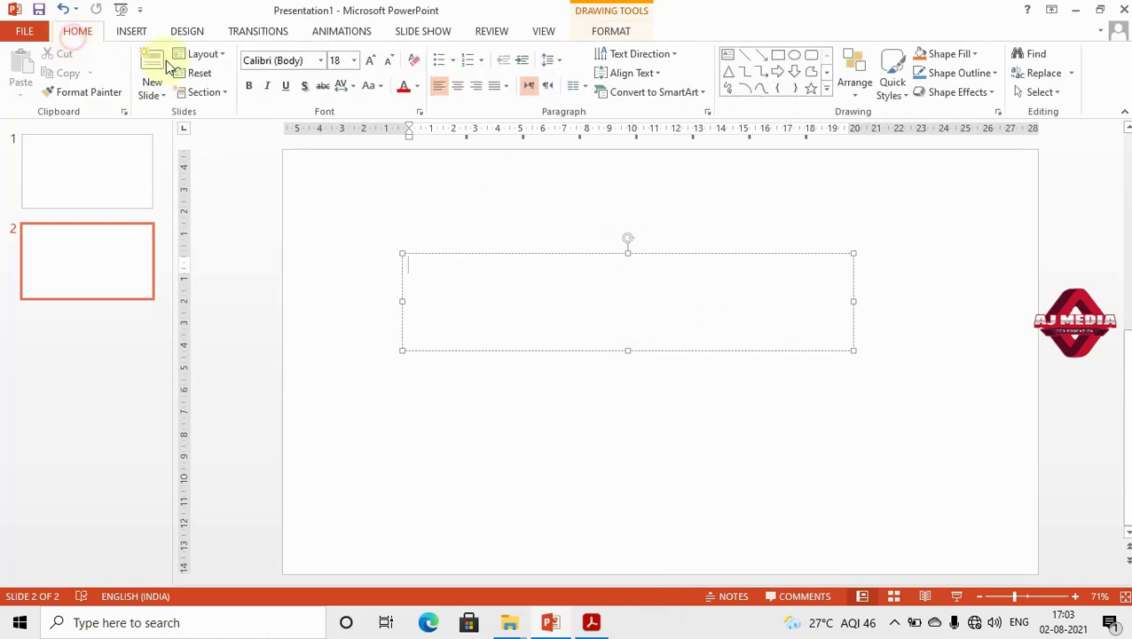
left_click(548, 85)
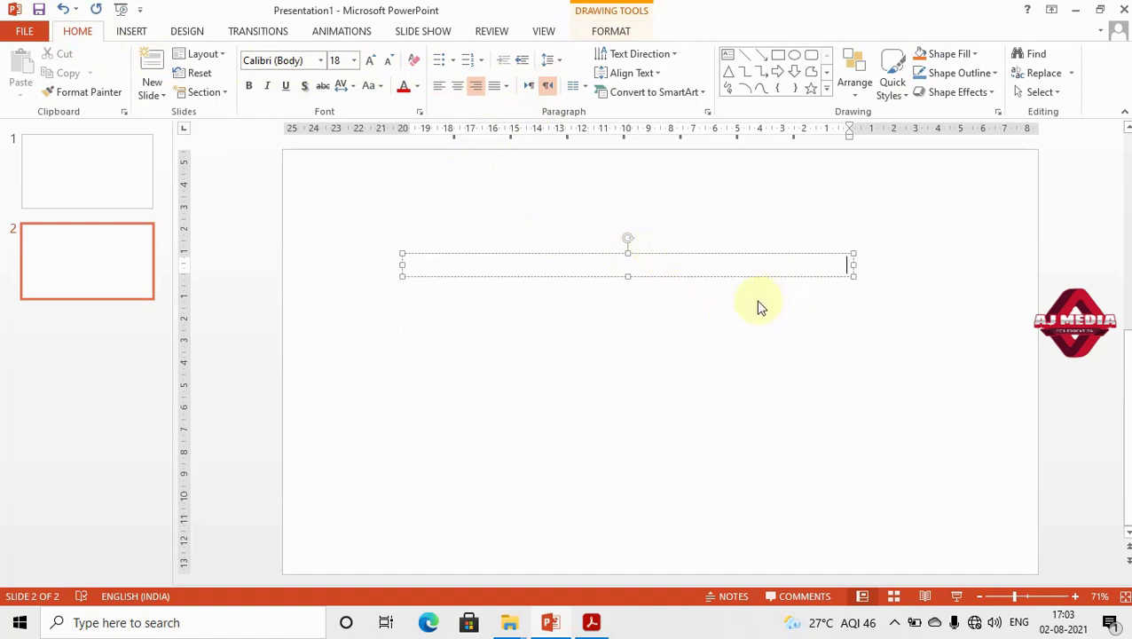
Step: Switch input to Arabic, select all the box's text and enlarge it to 60 pt
key("alt+shift")
type("كلية تي يم جي")
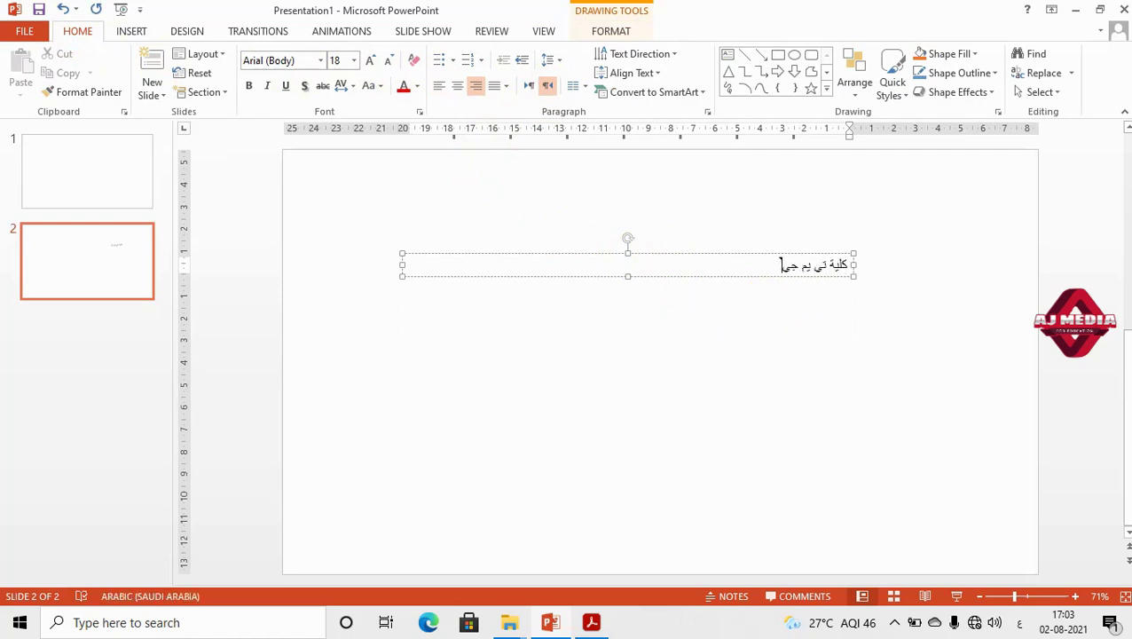
key("ctrl+a")
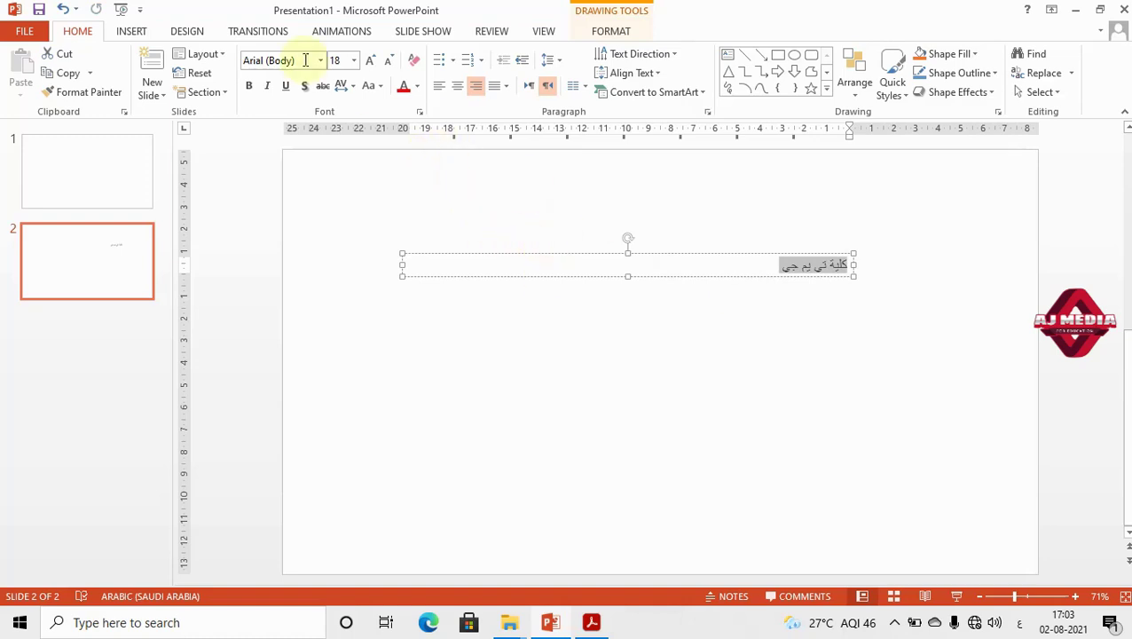
left_click(371, 60)
left_click(371, 60)
left_click(371, 61)
left_click(371, 60)
left_click(371, 61)
left_click(371, 60)
left_click(371, 60)
left_click(371, 61)
left_click(371, 60)
left_click(371, 61)
left_click(716, 337)
Step: Select the whole text box and centre the Arabic text 'كلية تي يم جي'
left_click(686, 284)
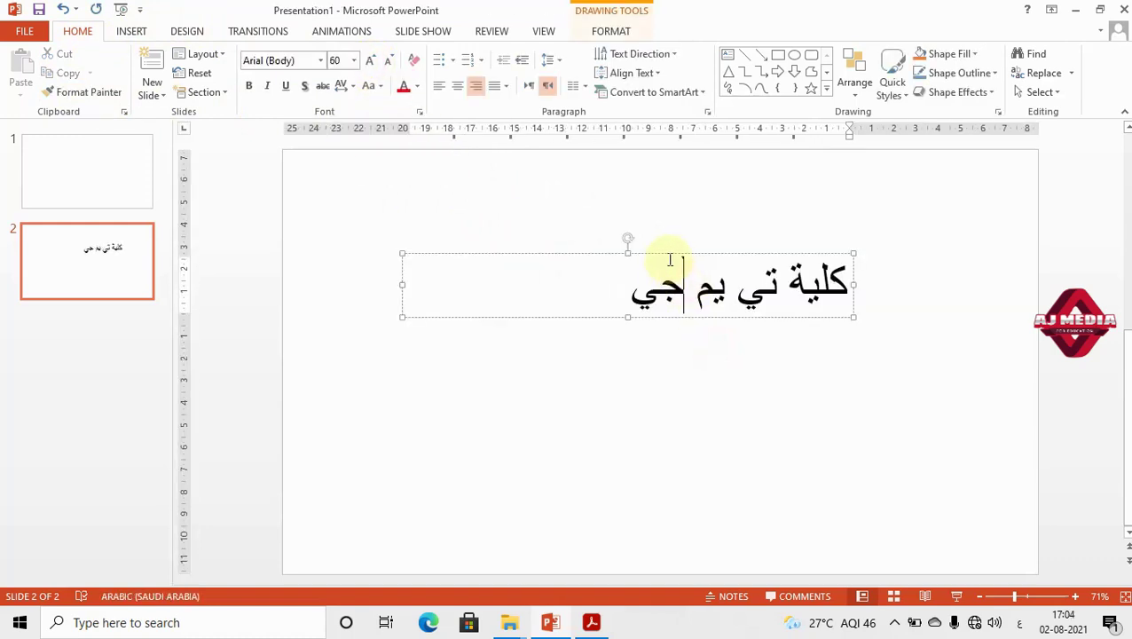
left_click(667, 254)
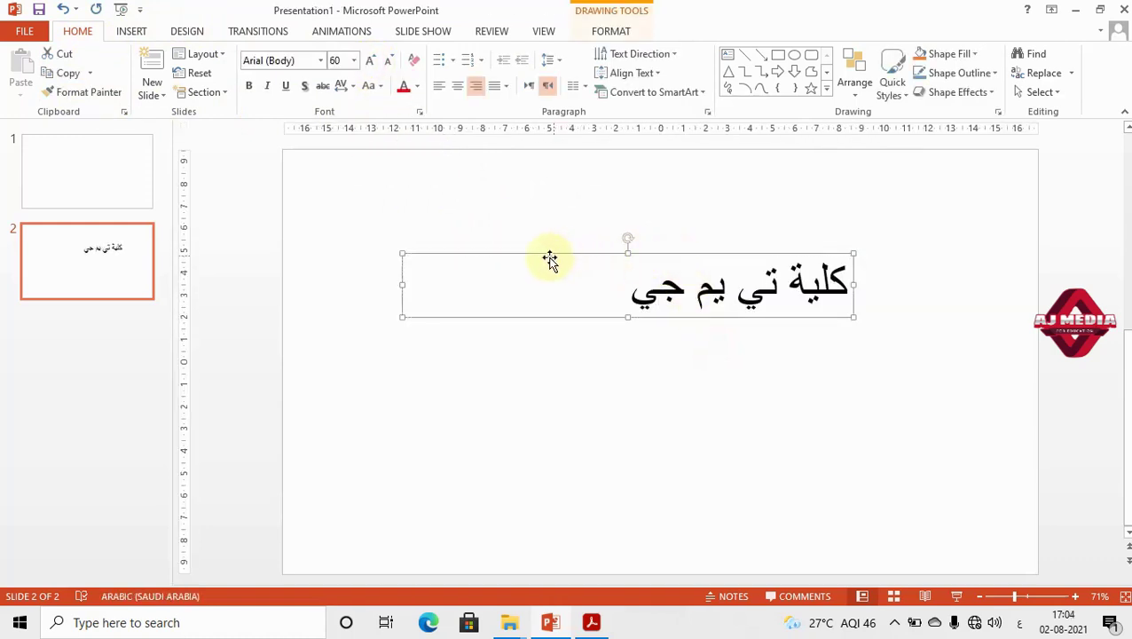
left_click(457, 86)
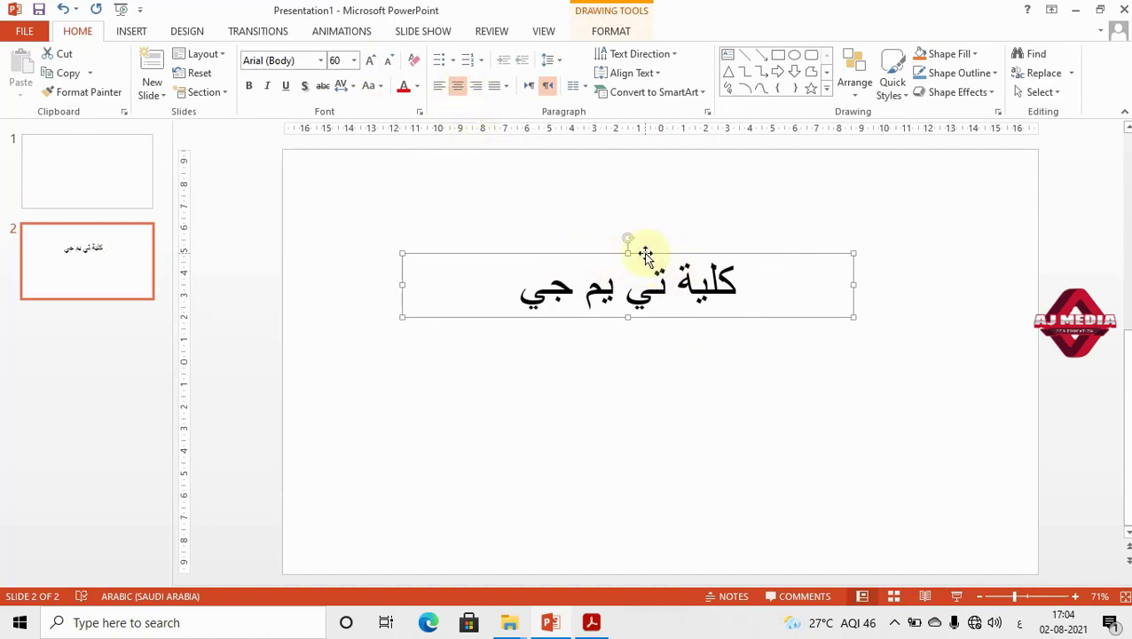
left_click(625, 34)
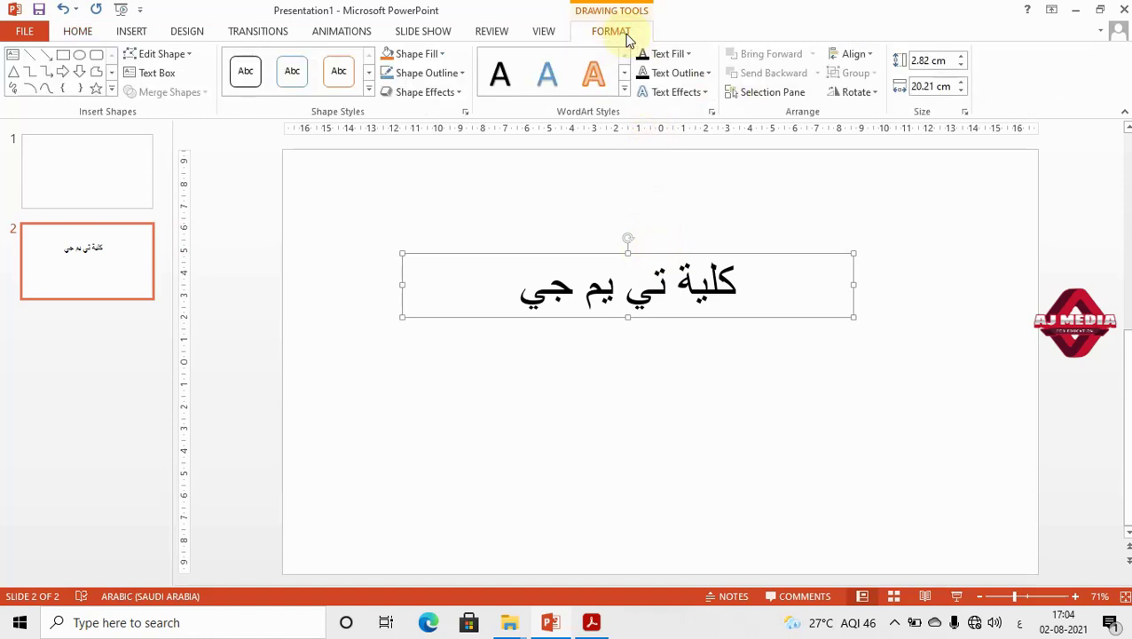
Step: Fill the Arabic text box with the beige parchment texture
left_click(440, 54)
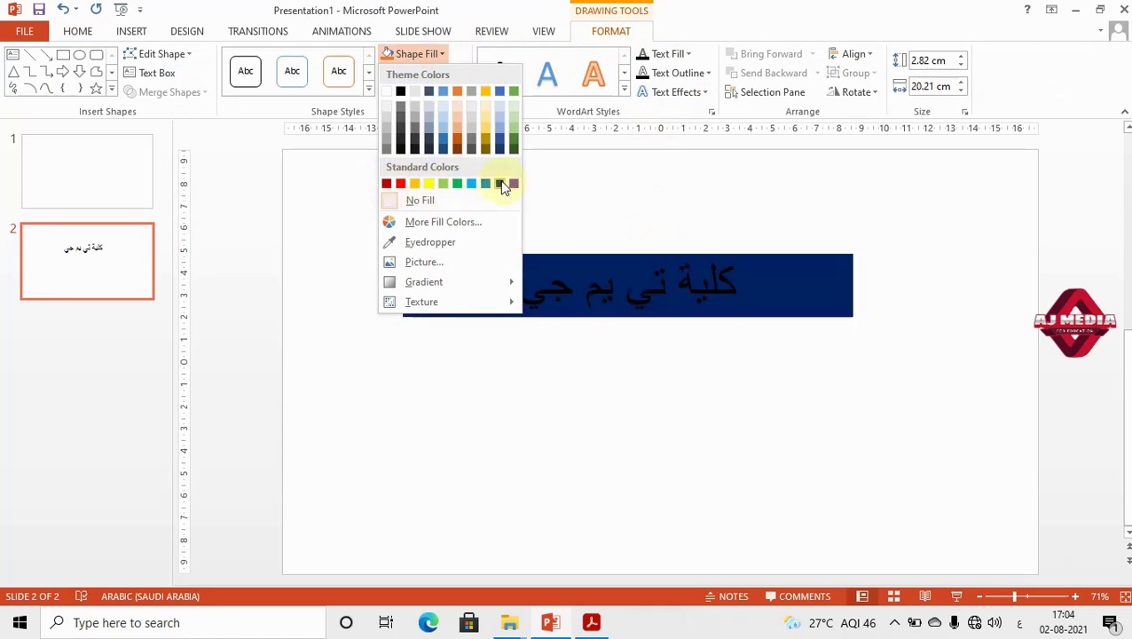
mouse_move(487, 291)
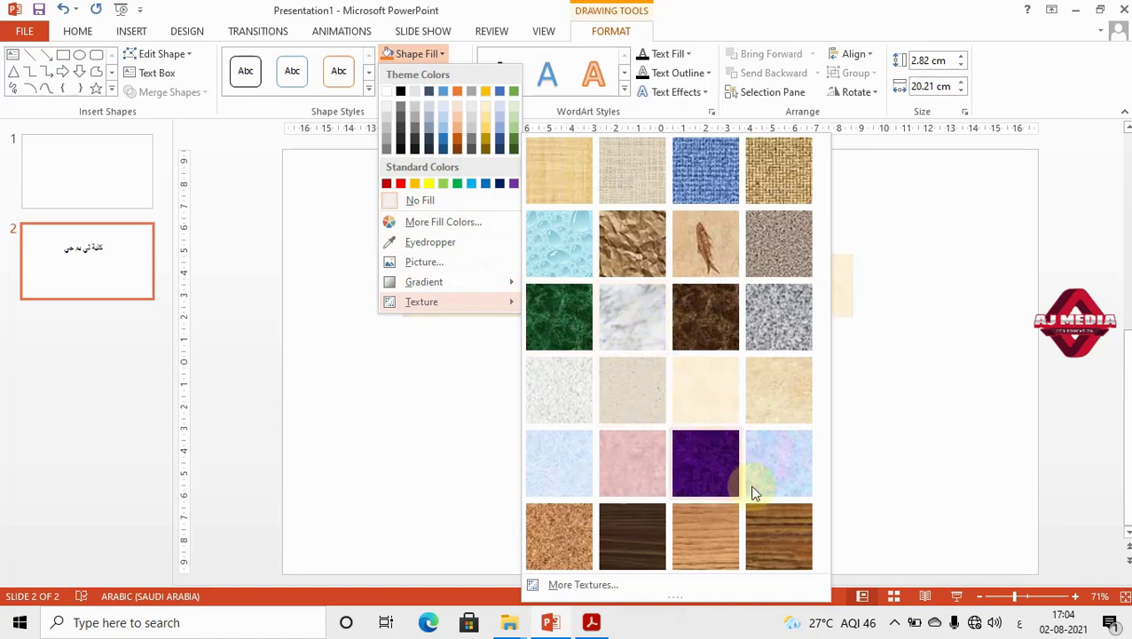
left_click(786, 398)
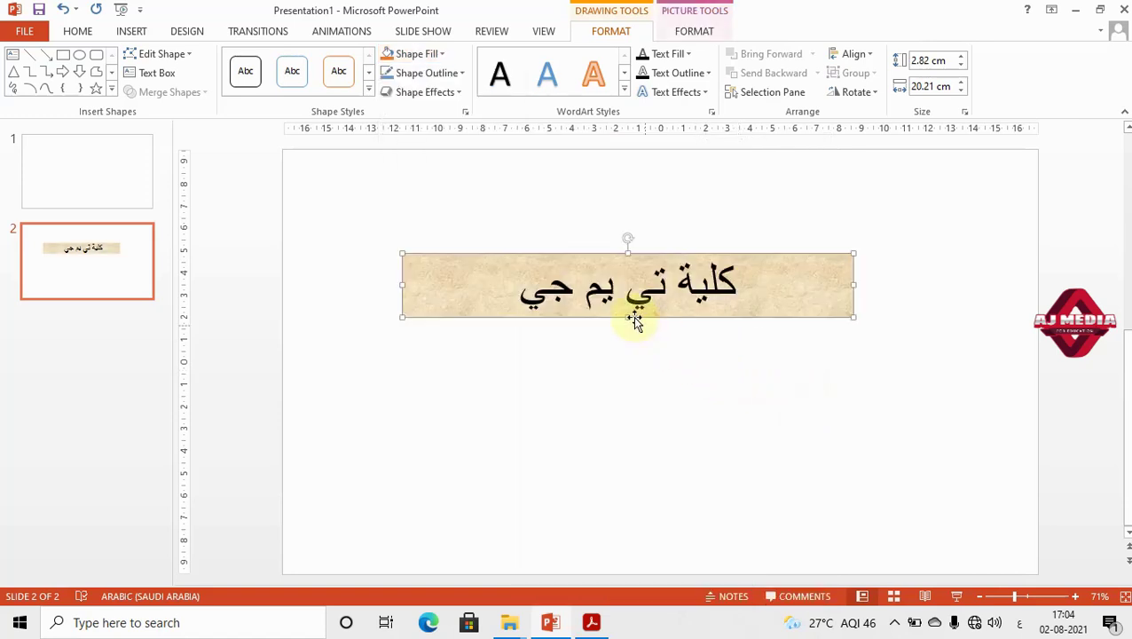
Step: Apply a tilted 3-D perspective preset effect to the box and deselect it
left_click(450, 92)
mouse_move(479, 122)
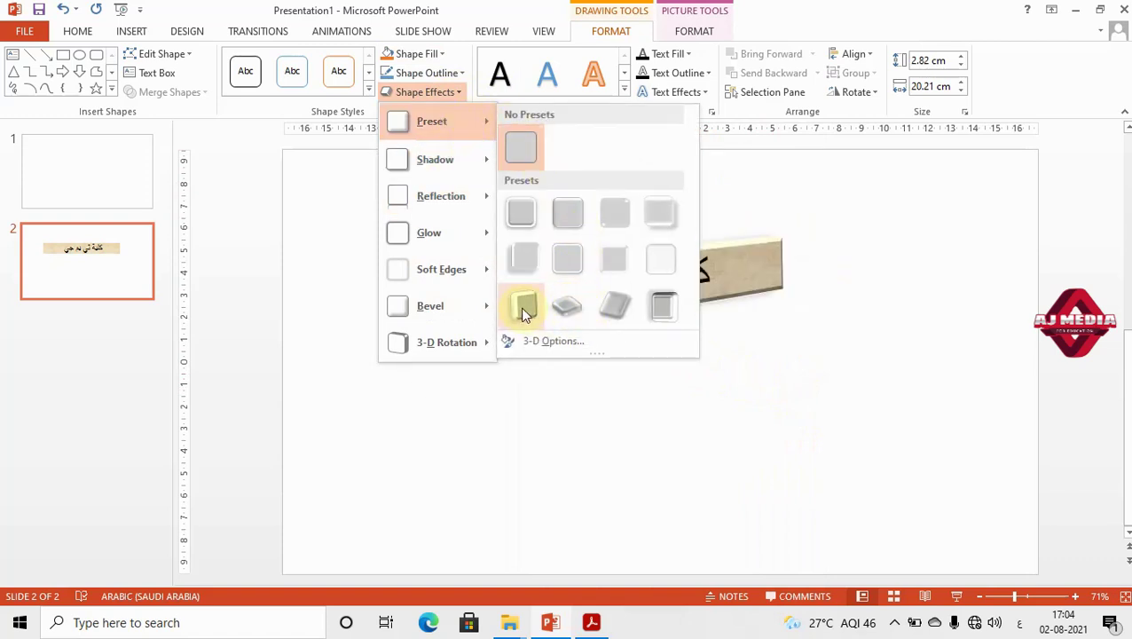
left_click(660, 308)
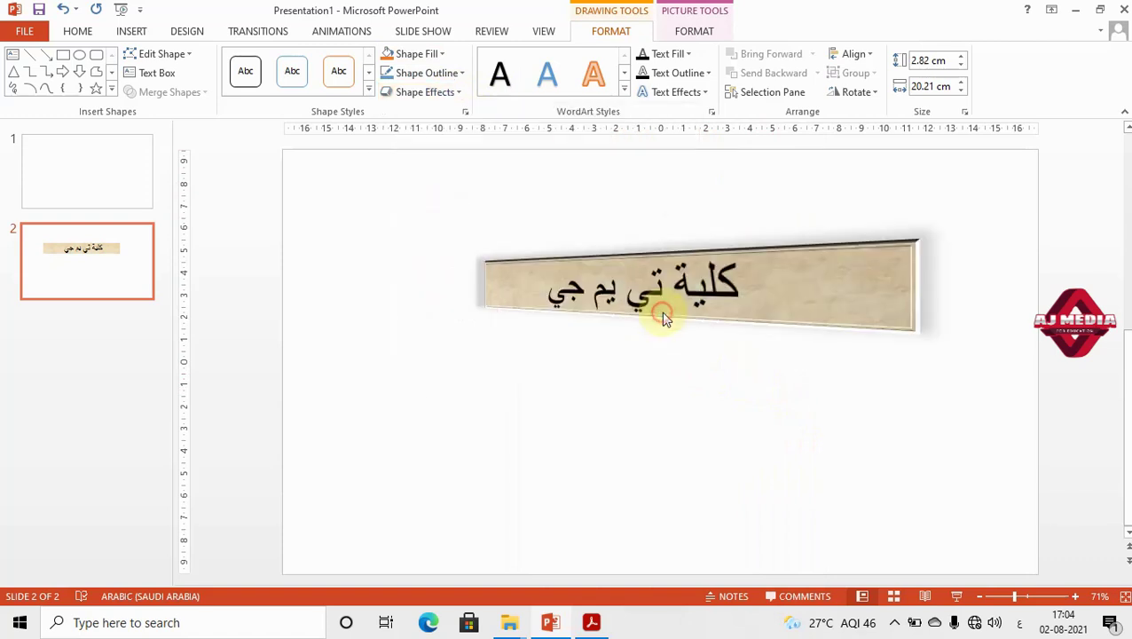
left_click(540, 362)
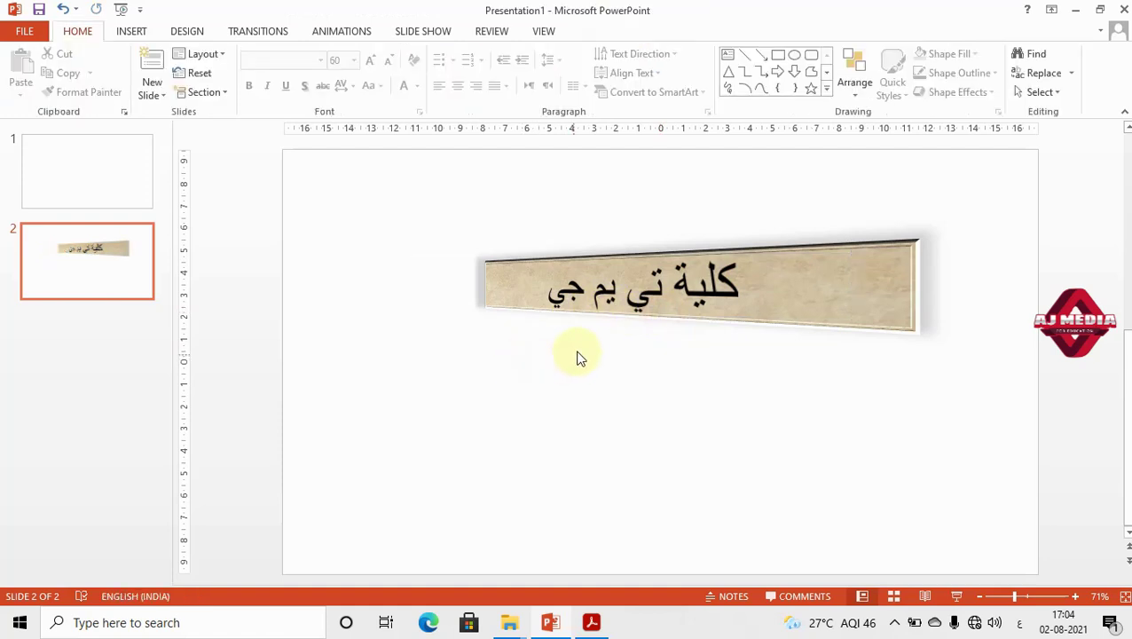
Step: Move the textured 3-D banner slightly lower on slide 2
left_click_drag(643, 315, 657, 348)
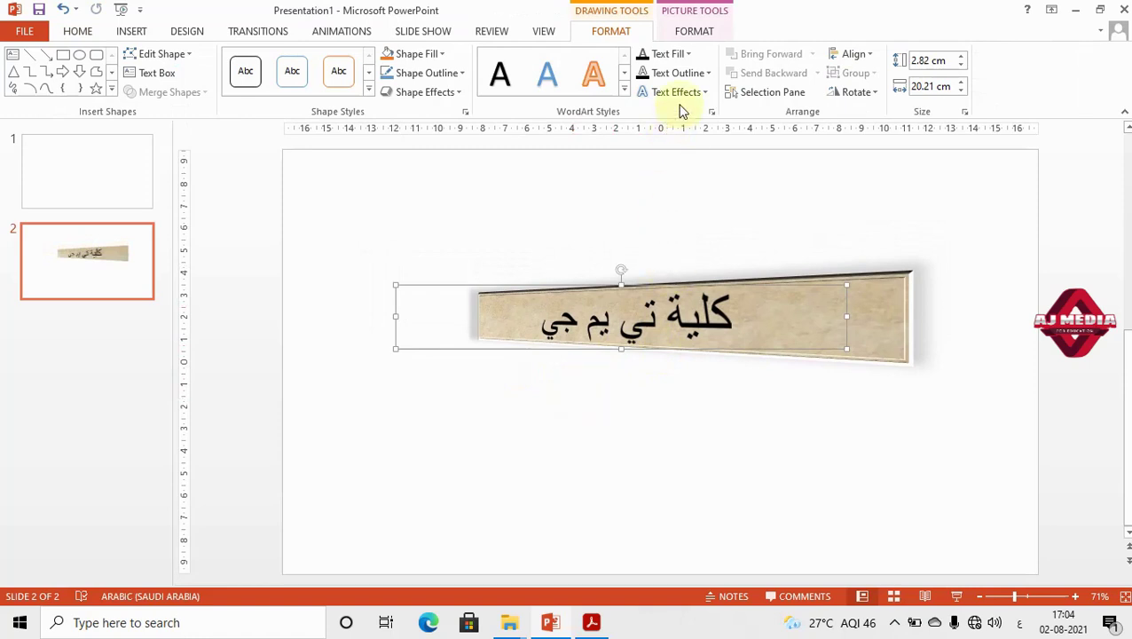
left_click(699, 34)
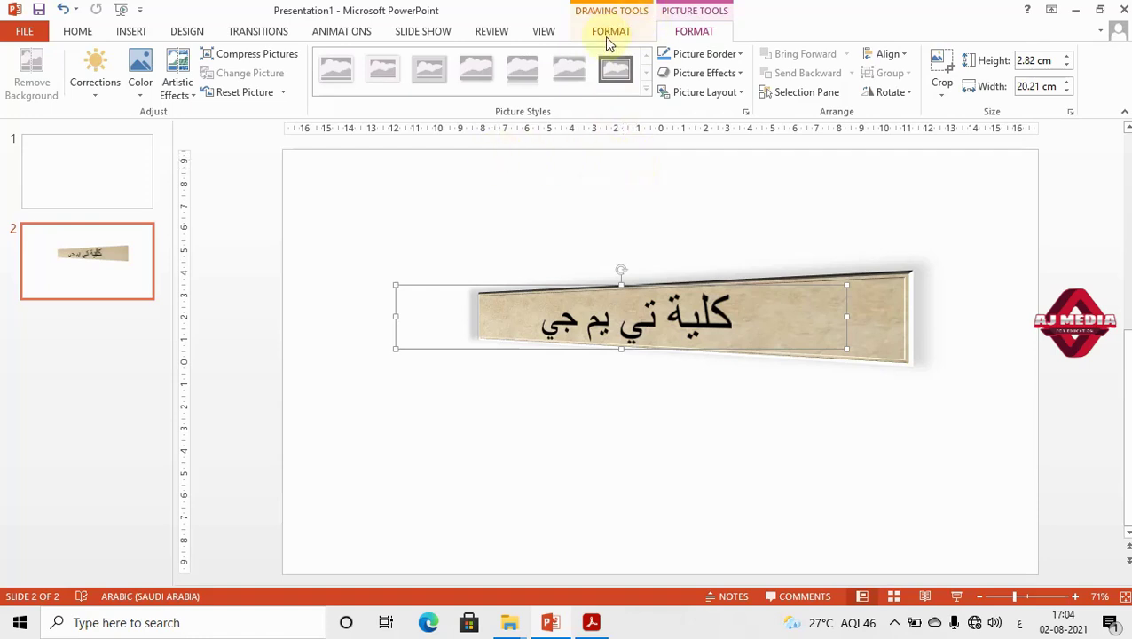
left_click(730, 220)
left_click(751, 284)
Step: Open the Artistic Effects gallery and close it without applying an effect
left_click(191, 95)
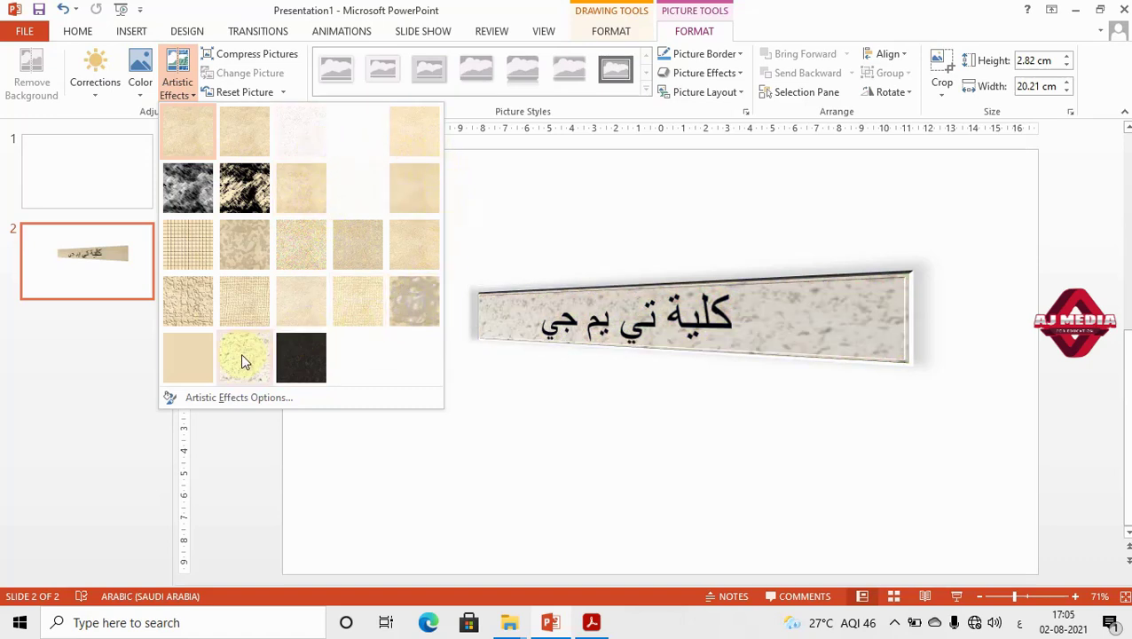
left_click(612, 413)
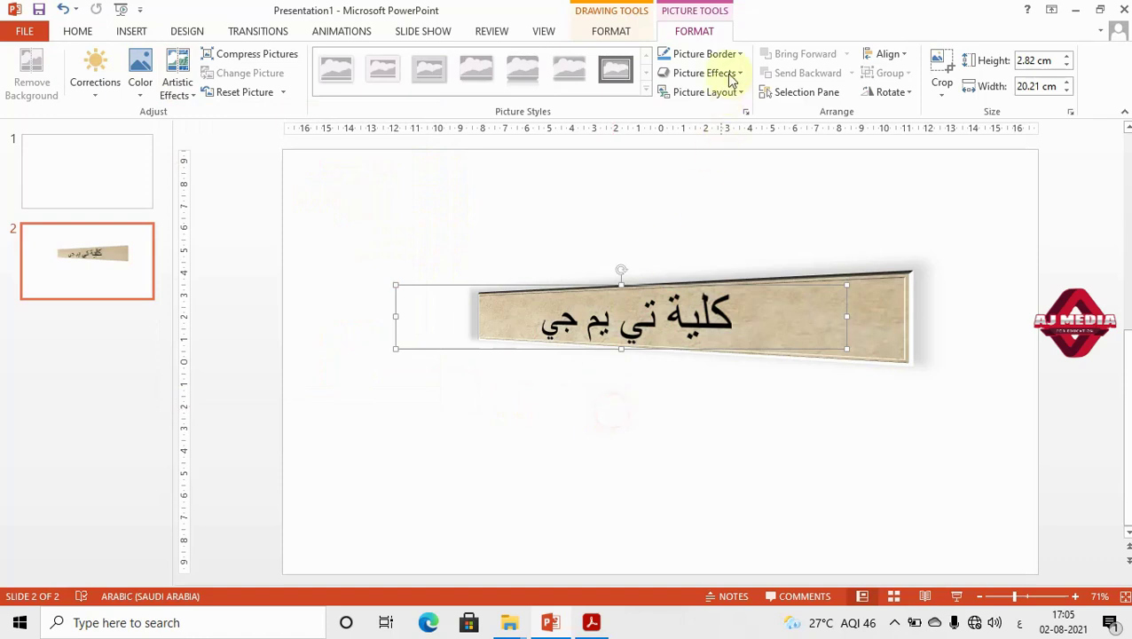
left_click(609, 38)
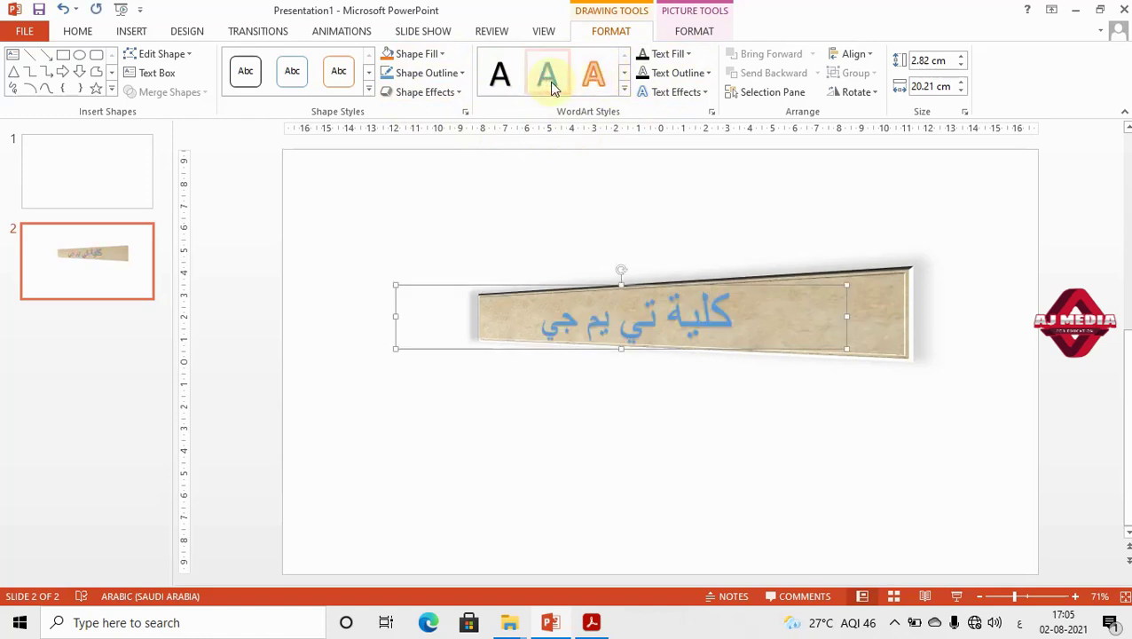
Step: Apply the plain black WordArt style and colour the banner's Arabic text red
left_click(511, 84)
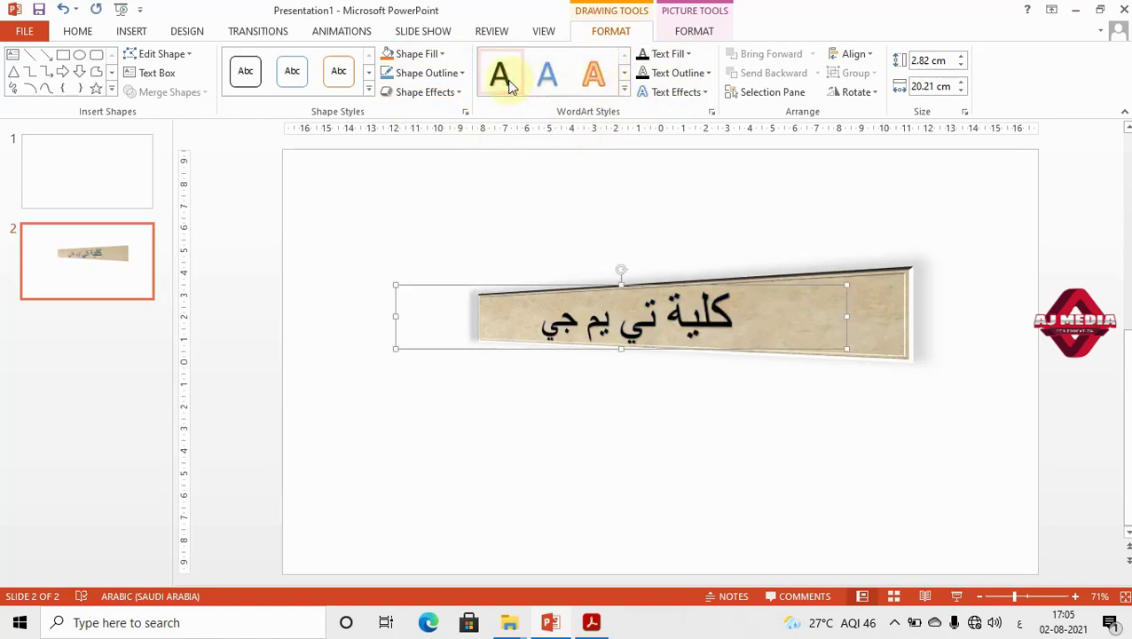
left_click(689, 55)
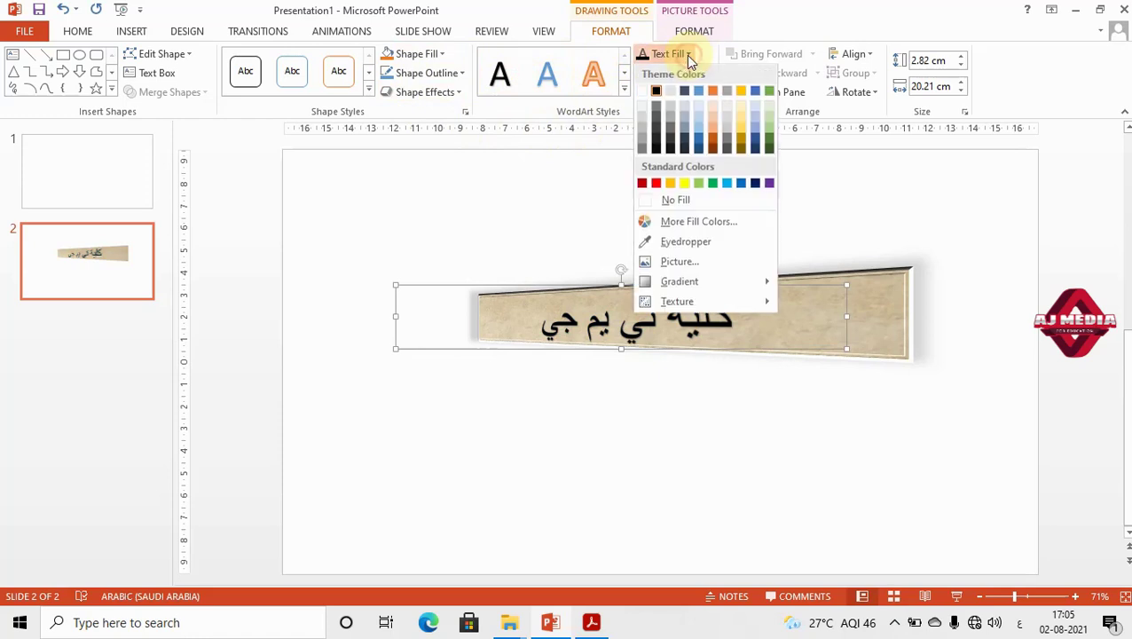
left_click(656, 184)
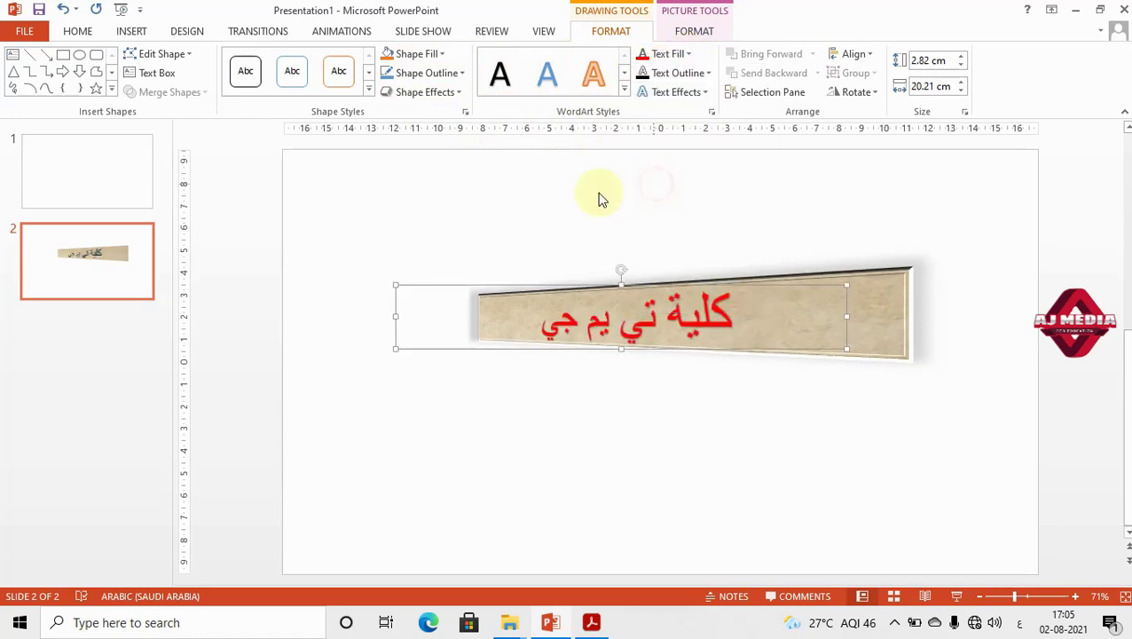
left_click(497, 214)
left_click(623, 330)
Step: Add a new blank third slide with Ctrl+M
left_click(131, 32)
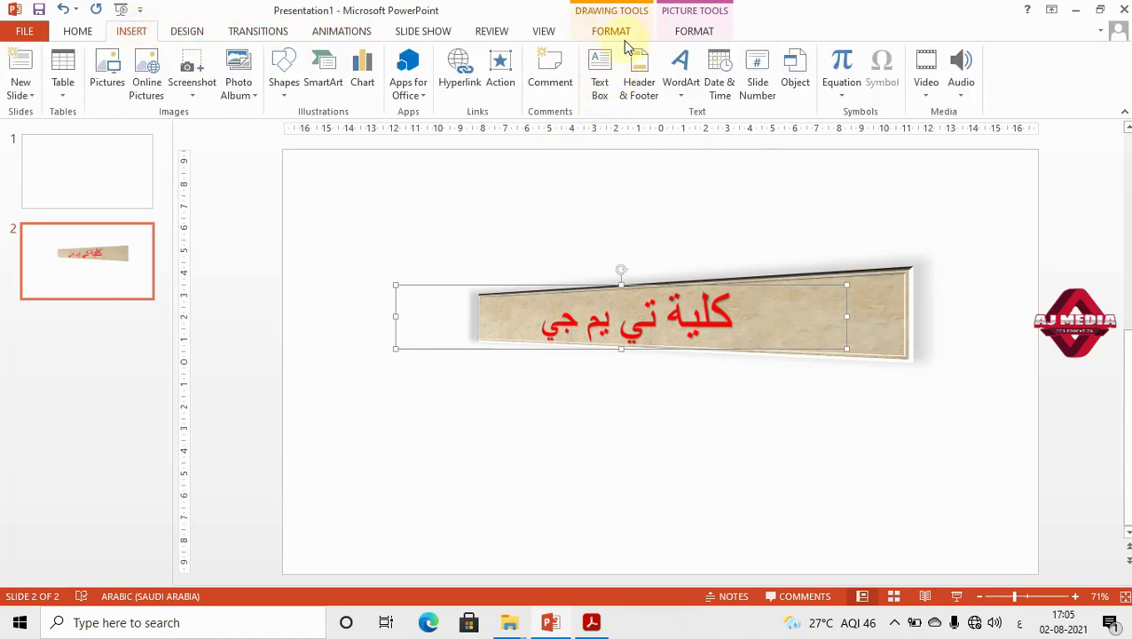
left_click(538, 220)
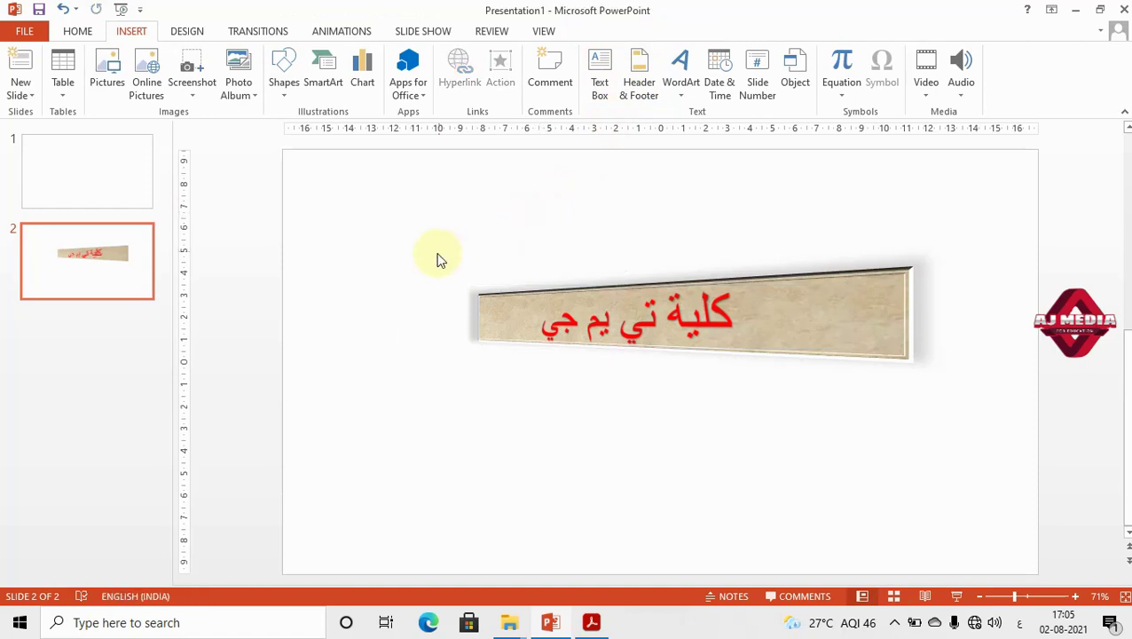
key("ctrl+m")
Step: Switch to the ICT book PDF and scroll to the Header and Footer section on page 101
key("alt+Tab")
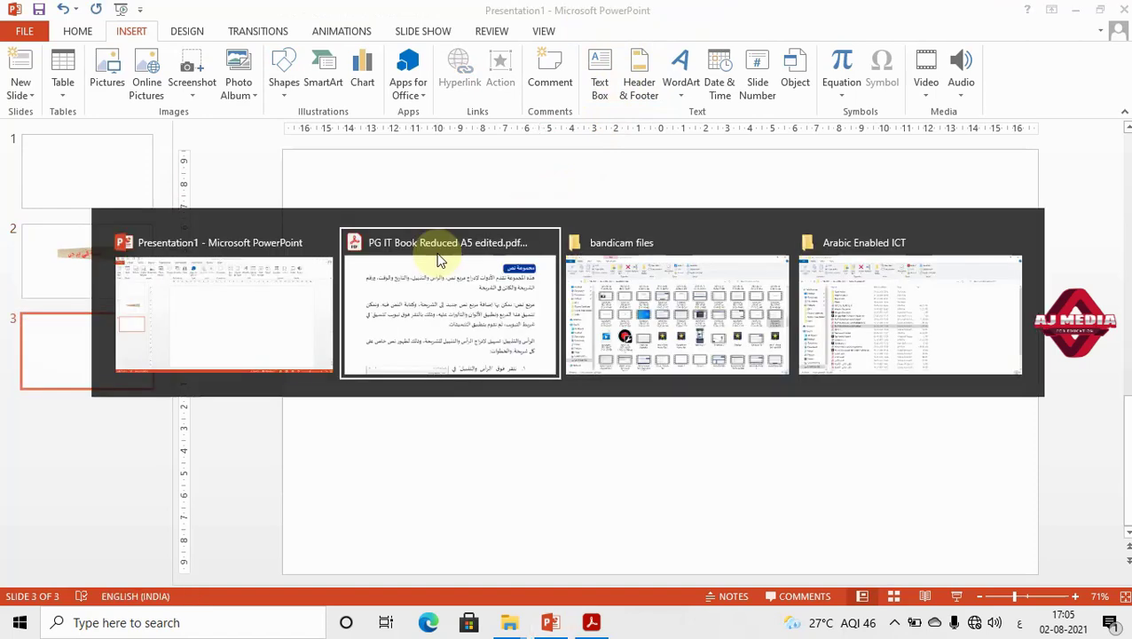
left_click(438, 260)
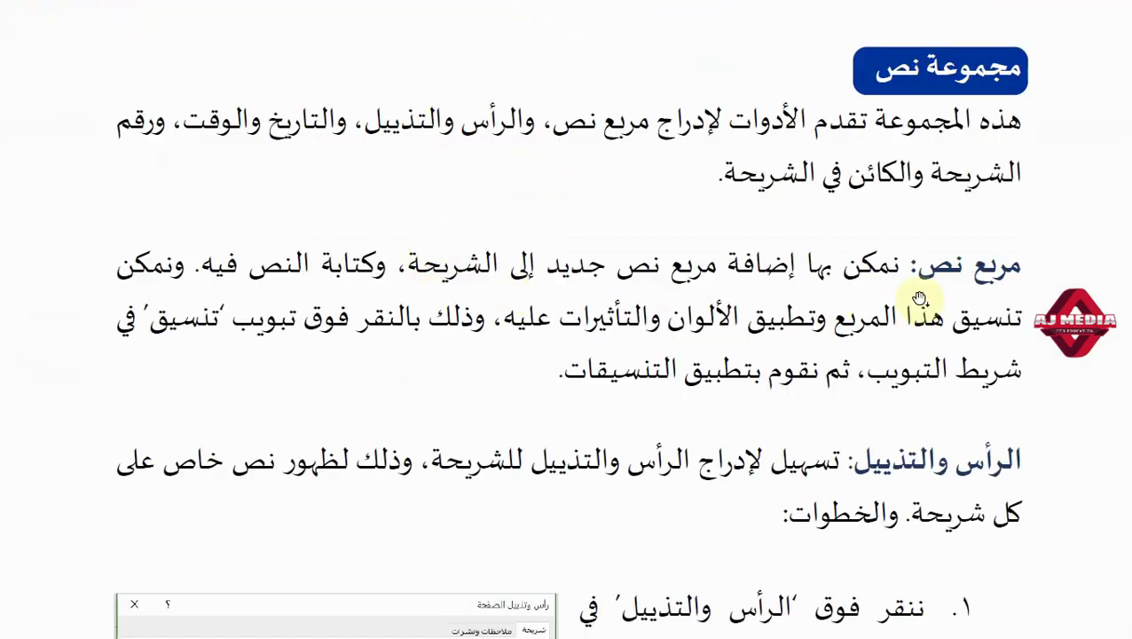
scroll(930, 421, "down", 5)
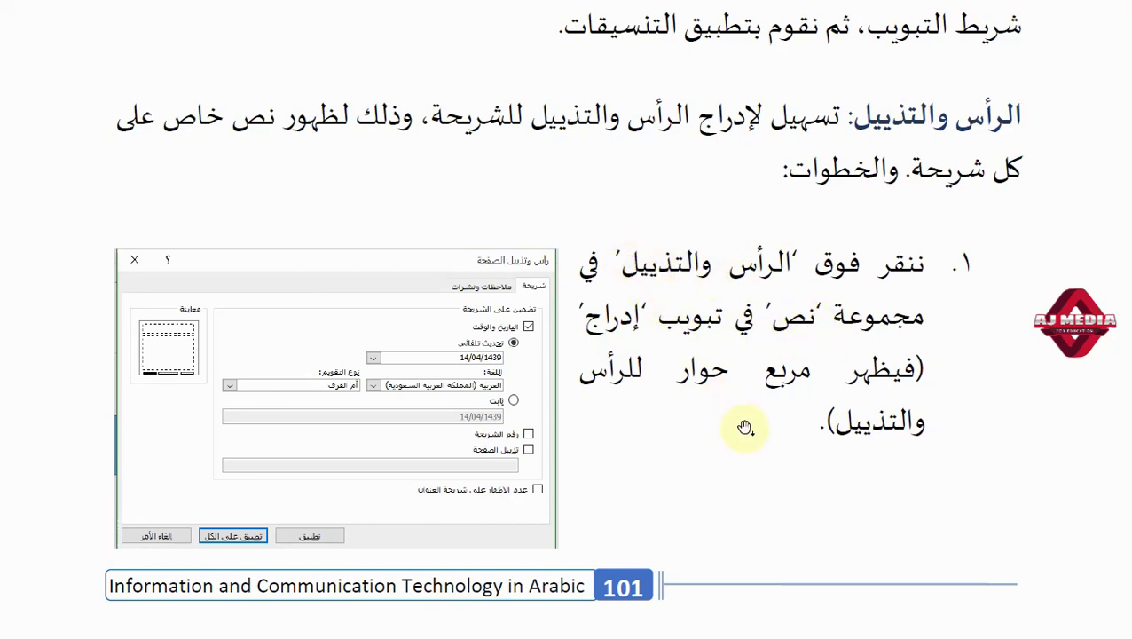
Step: Scroll to page 102 to read header-and-footer steps 2–5, then return to PowerPoint
scroll(740, 424, "down", 1)
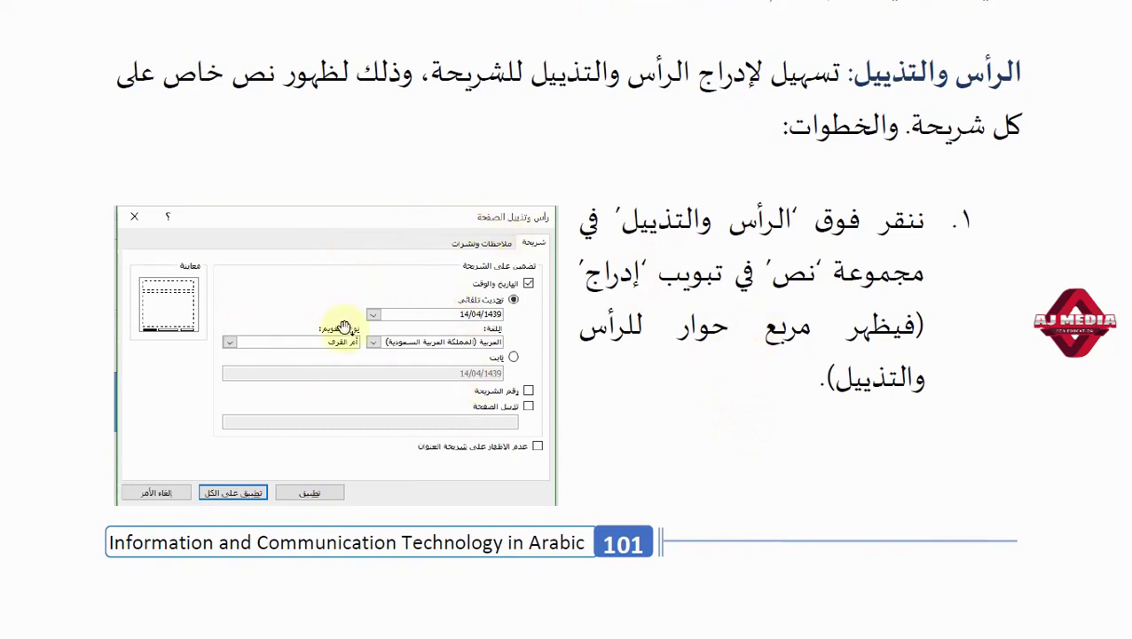
scroll(344, 326, "down", 10)
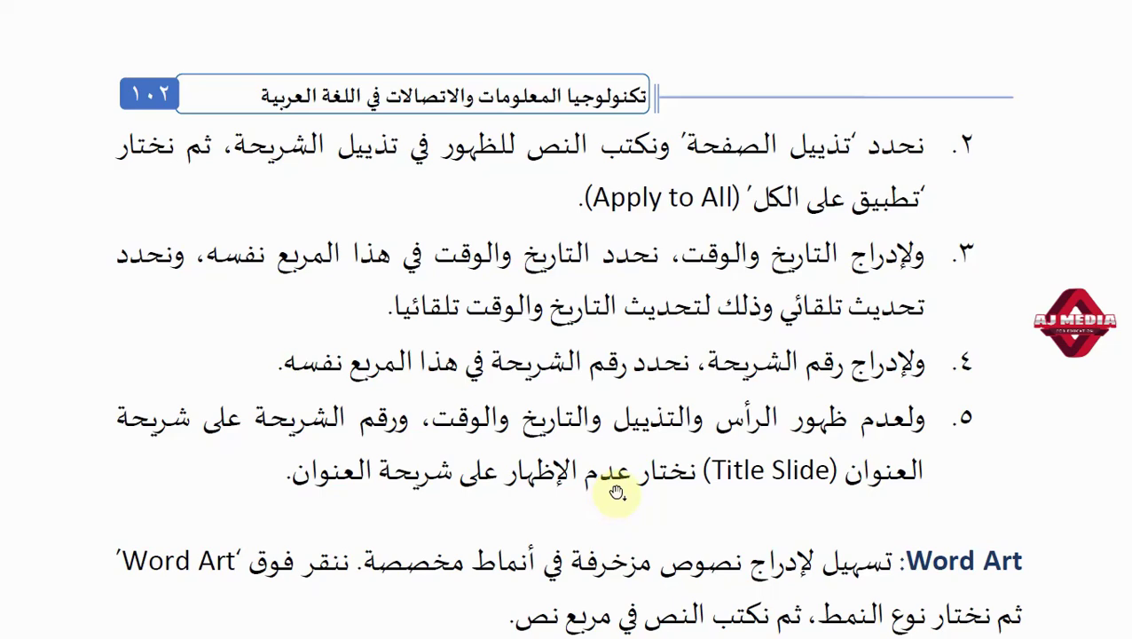
key("alt+Tab")
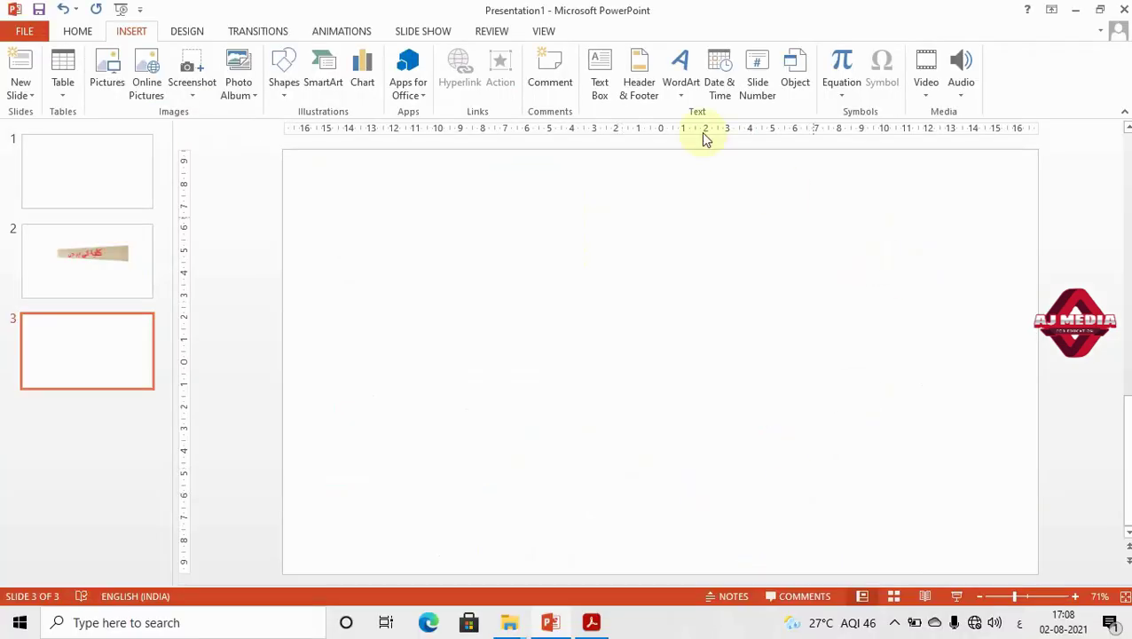
Step: In Header & Footer, include the date in English (India), fixed at 02-08-2021
left_click(645, 81)
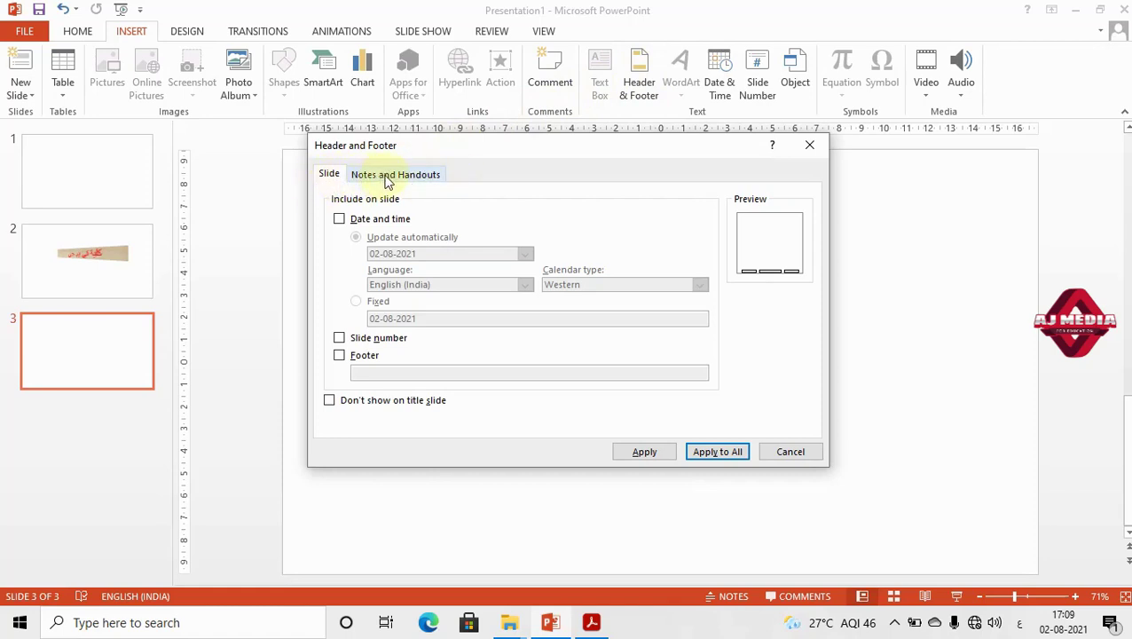
left_click(340, 219)
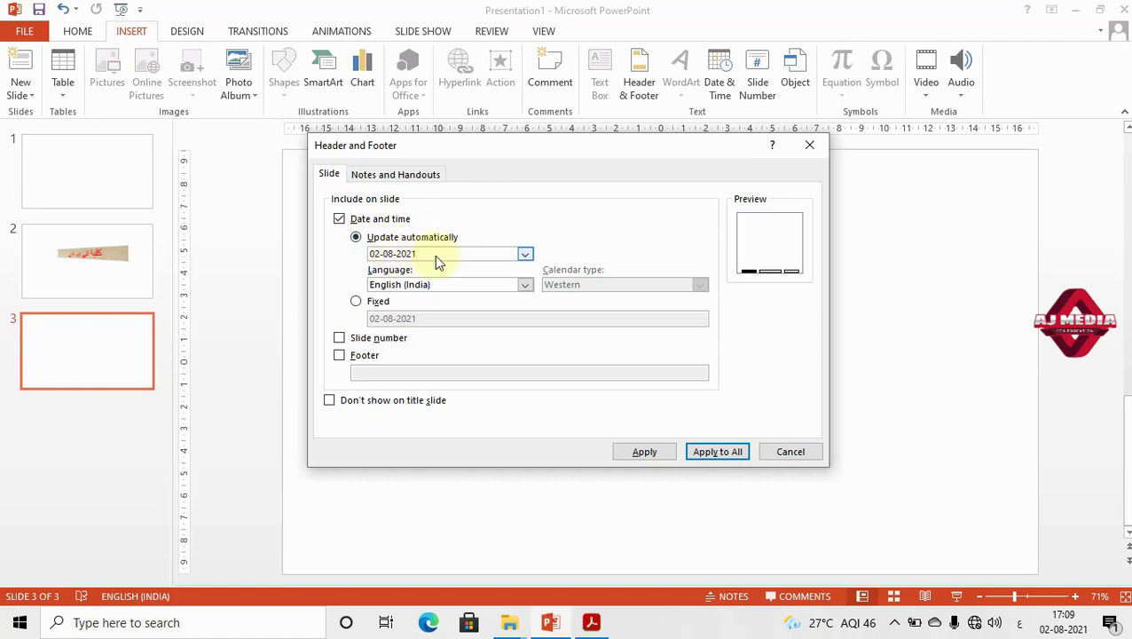
left_click(498, 285)
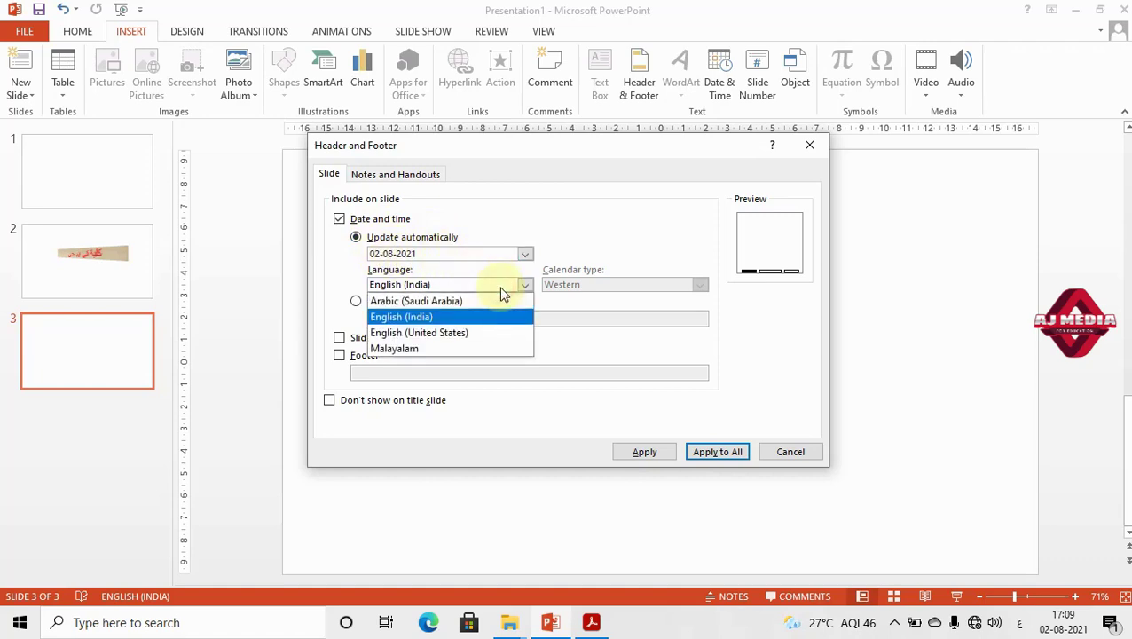
left_click(460, 302)
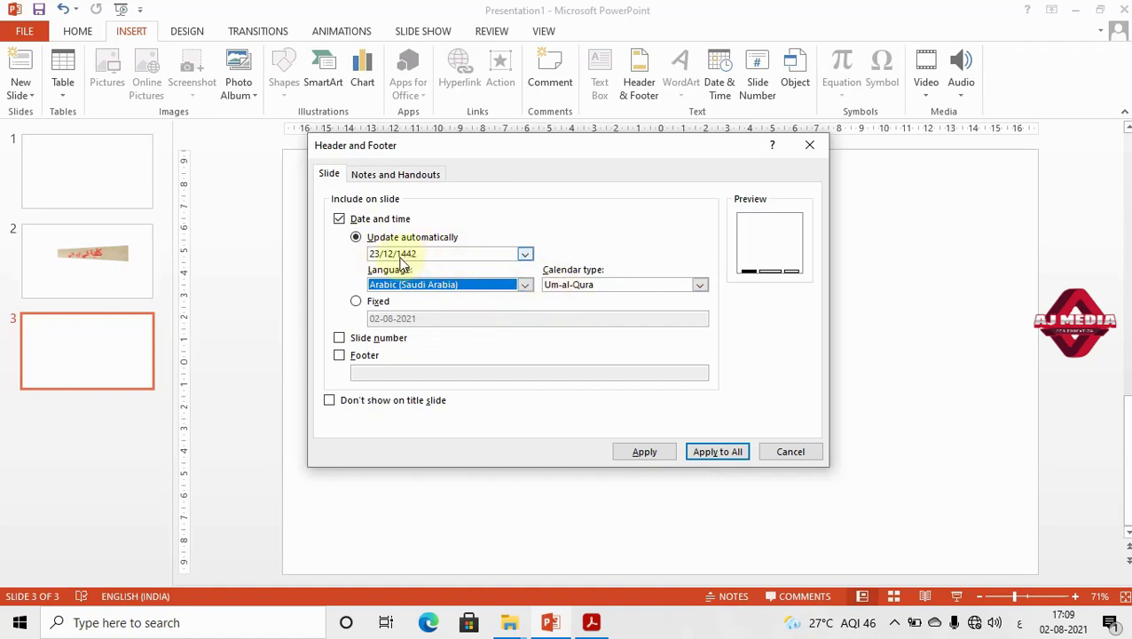
left_click(442, 285)
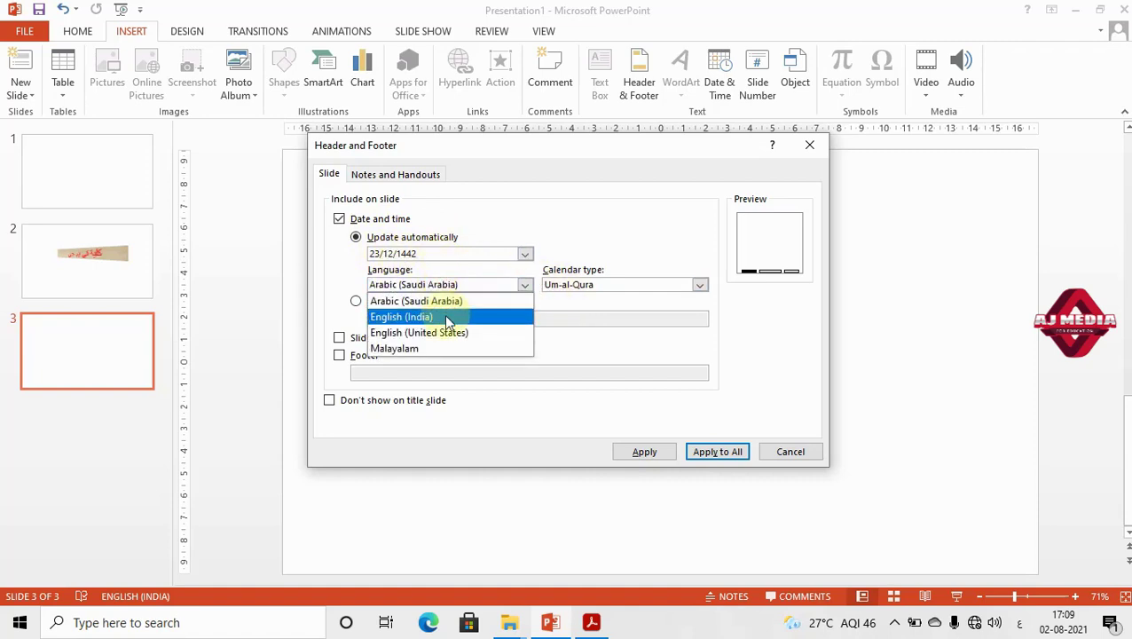
left_click(446, 317)
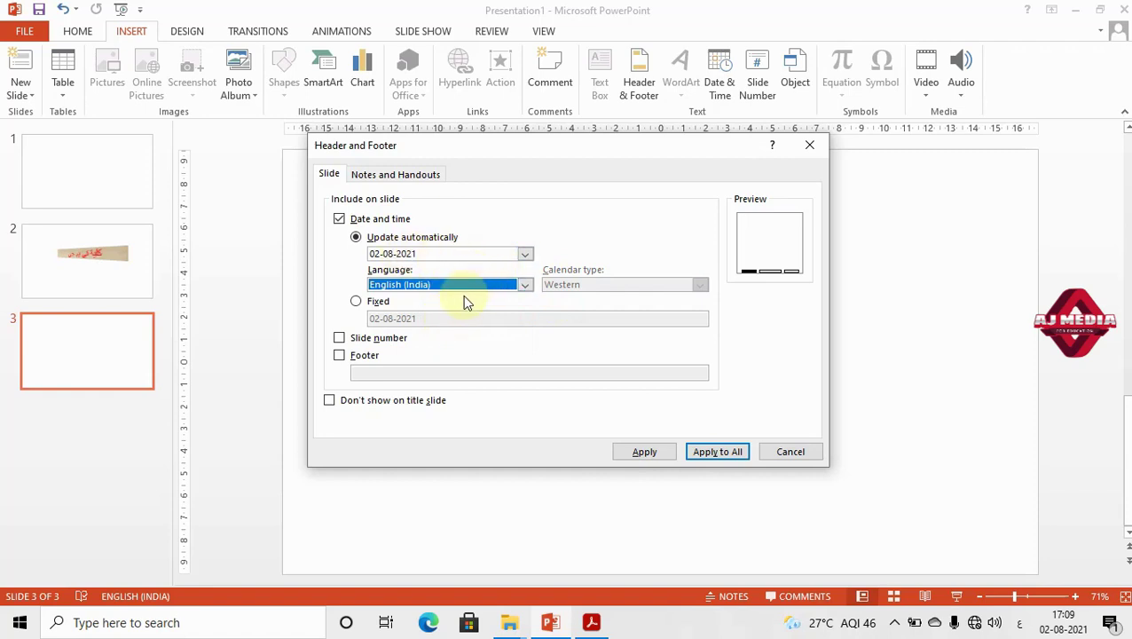
left_click(363, 301)
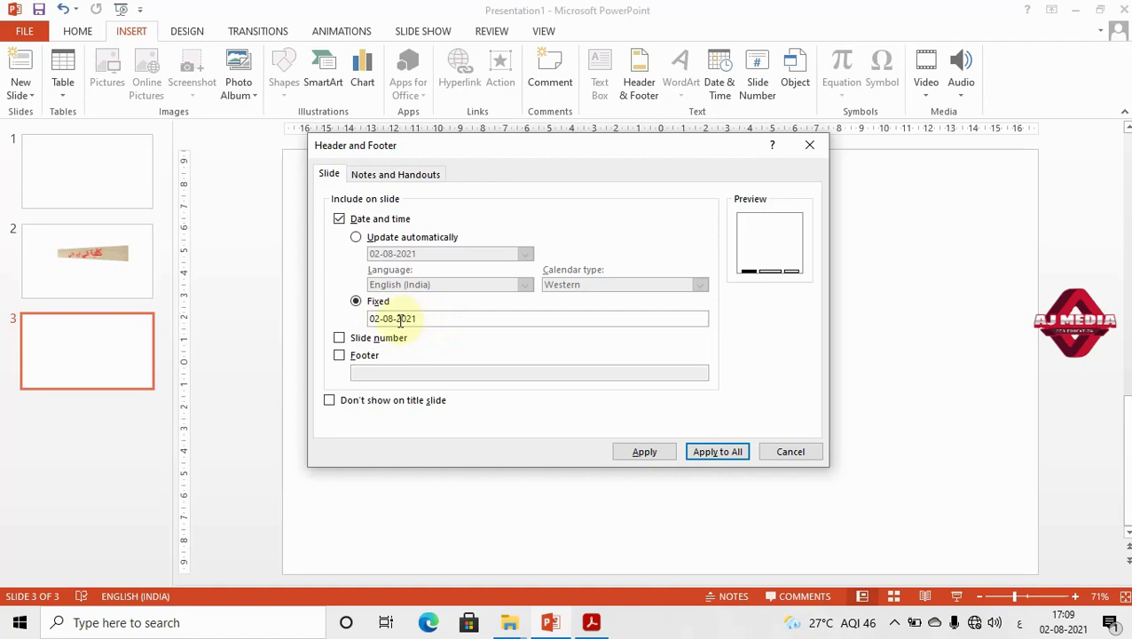
Step: Switch the date back to auto-update and include slide numbers and a footer
left_click(355, 238)
left_click(339, 338)
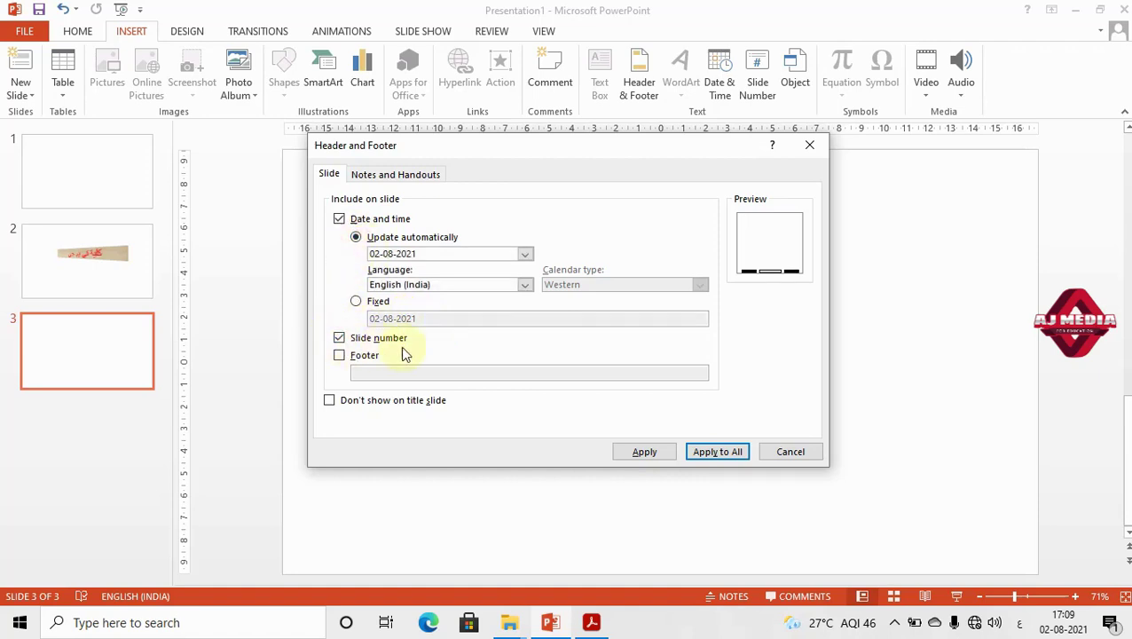
left_click(339, 355)
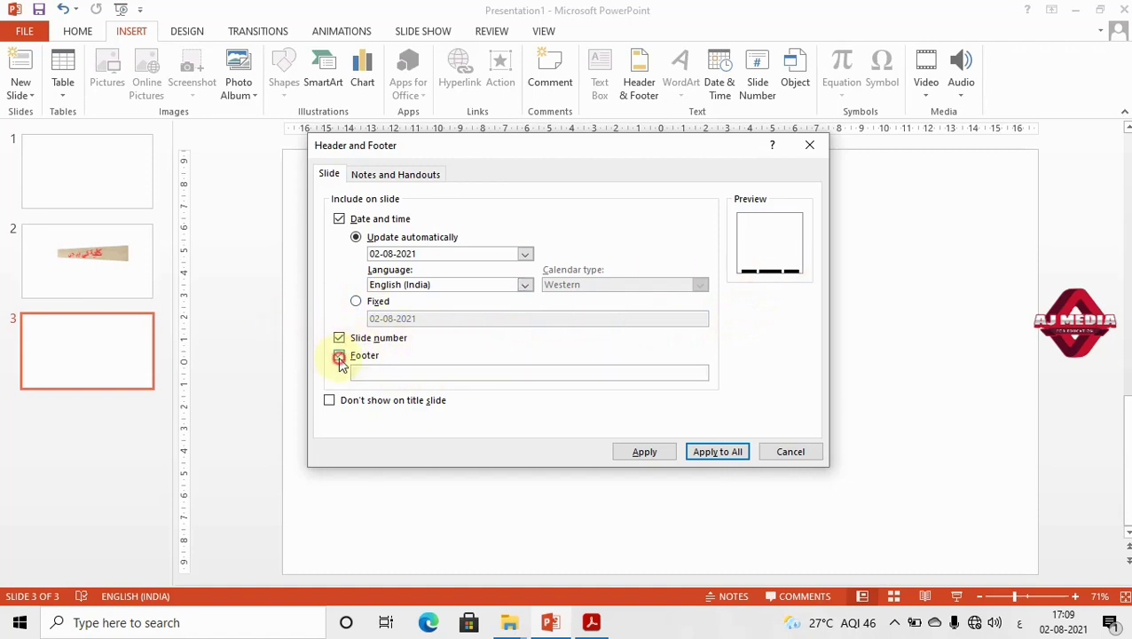
Step: Enter the footer 'نموذج العرض', hide it on the title slide, and apply to all slides
left_click(531, 378)
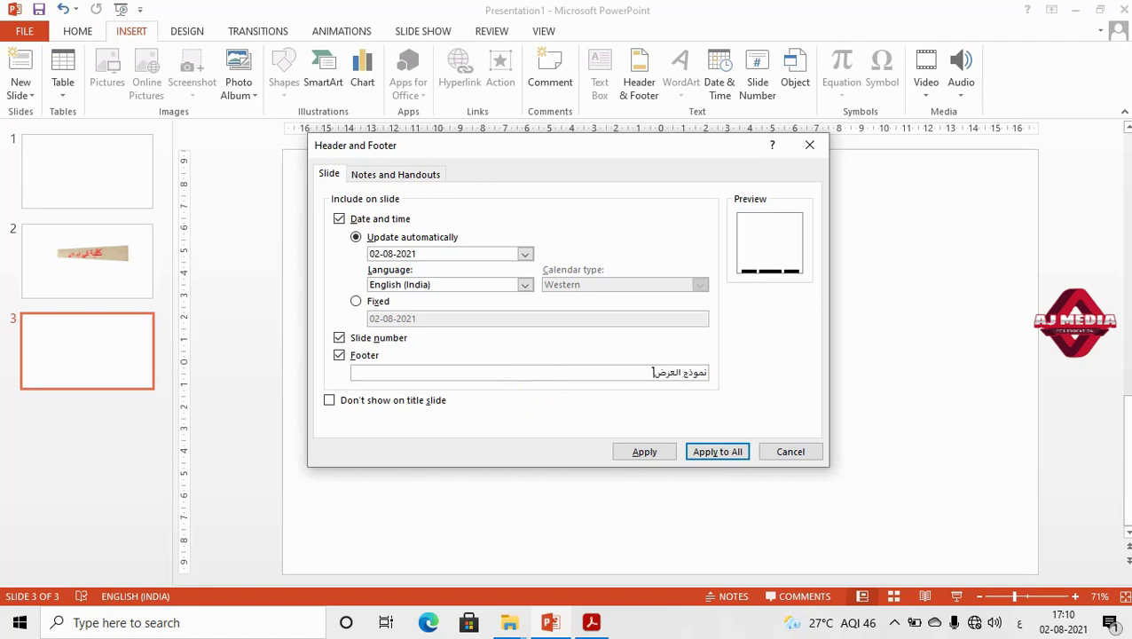
type("نموذج العرض")
left_click(450, 376)
left_click(333, 406)
left_click(712, 452)
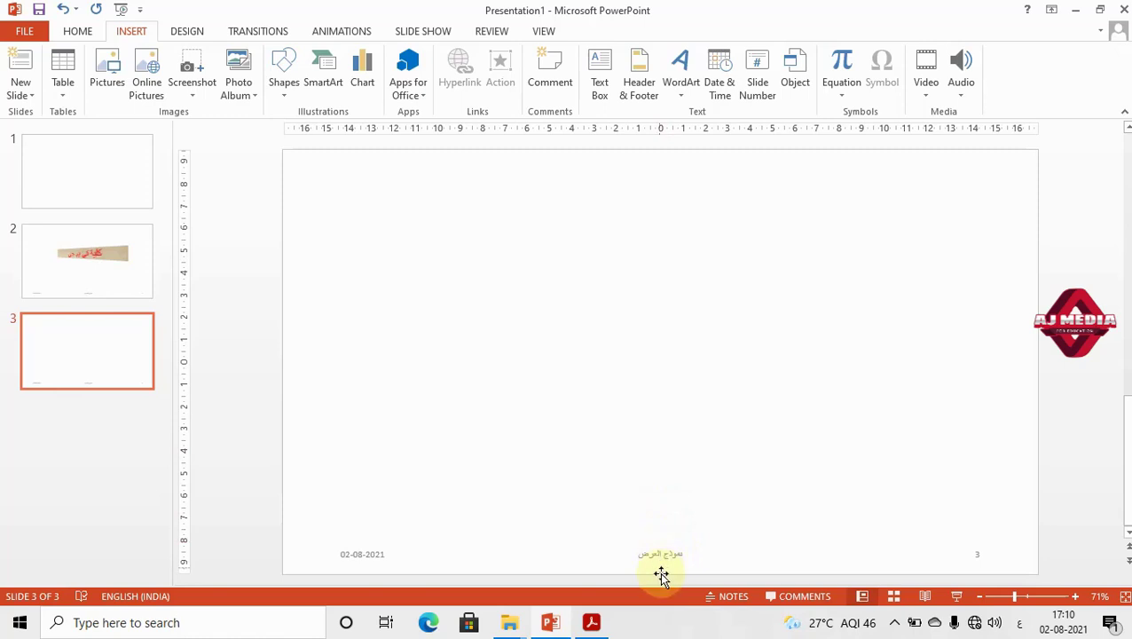
Step: Inspect slide 2's footer, date and slide-number placeholders, then reopen Header & Footer from slide 3
left_click(147, 203)
left_click(131, 241)
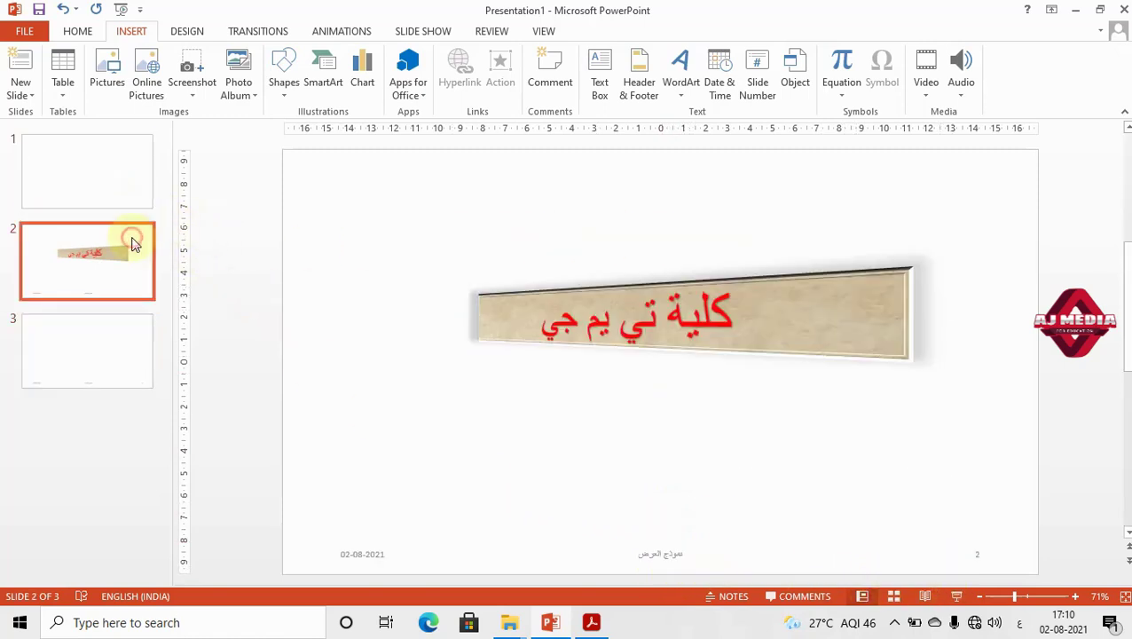
left_click(665, 555)
left_click(361, 555)
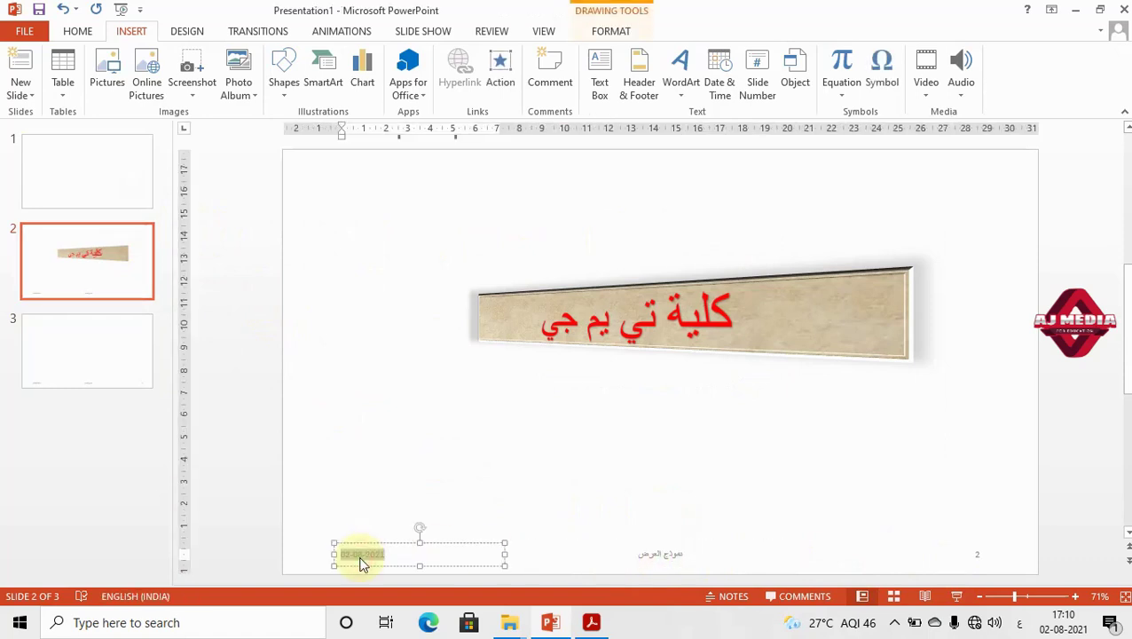
left_click(979, 557)
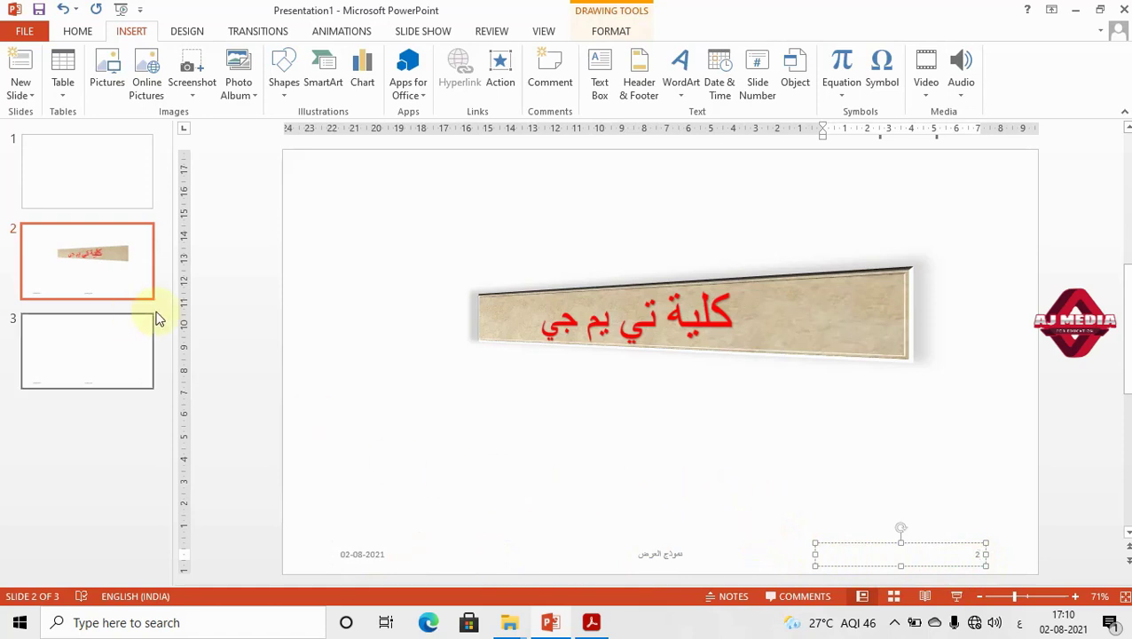
left_click(102, 356)
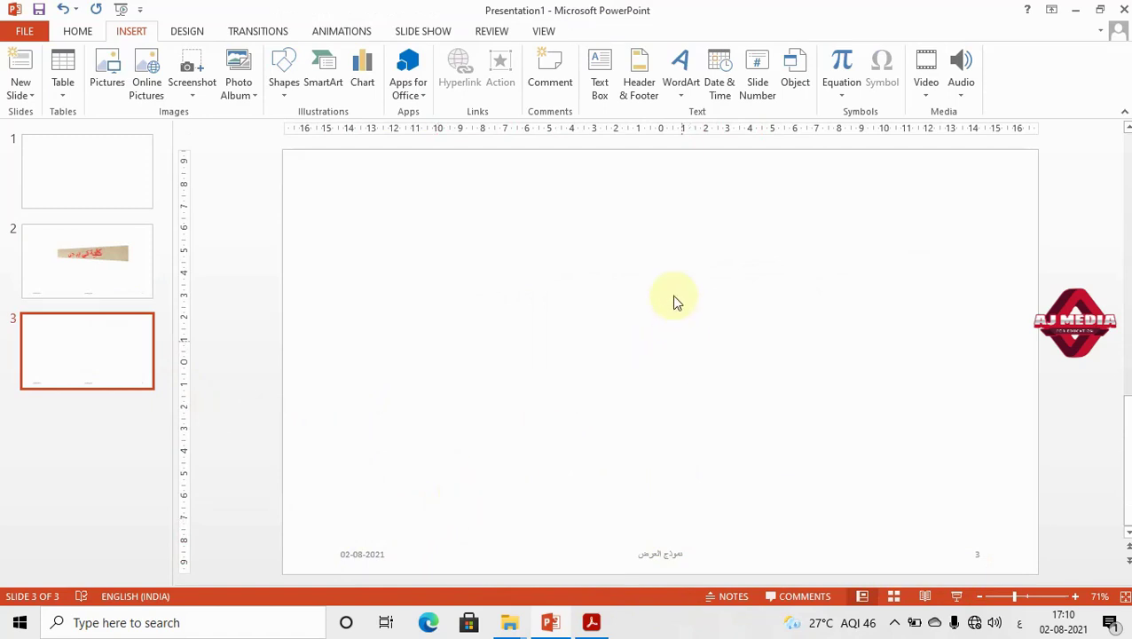
left_click(637, 89)
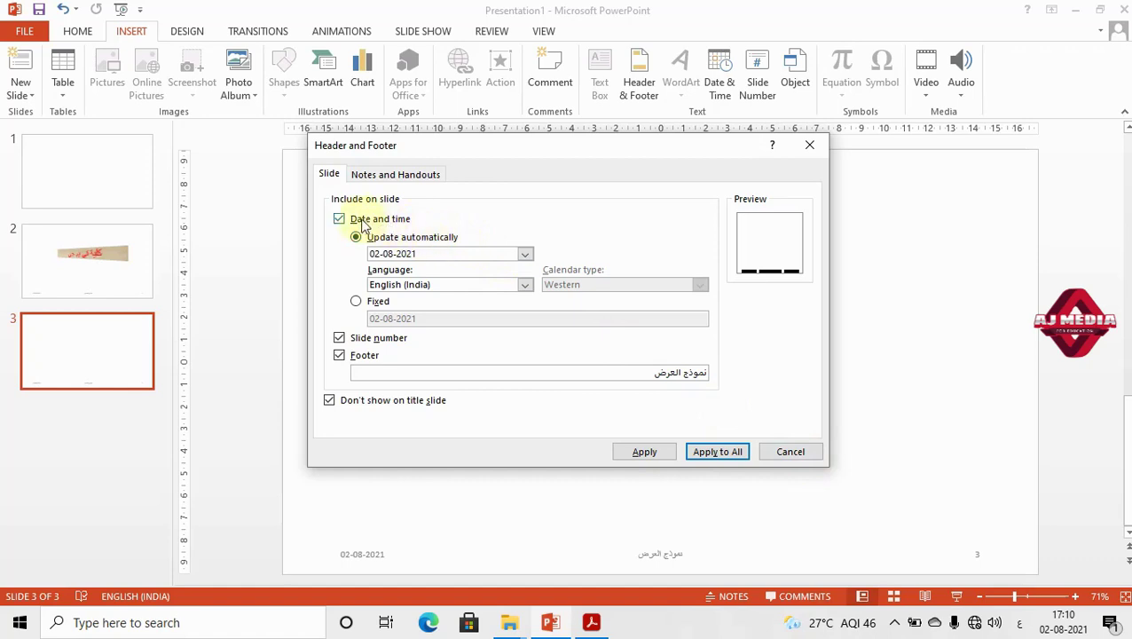
Step: Re-tick Footer and apply the 02-08-2021 date, 'نموذج العرض' footer and numbers to all slides
left_click(338, 355)
left_click(339, 357)
left_click(717, 452)
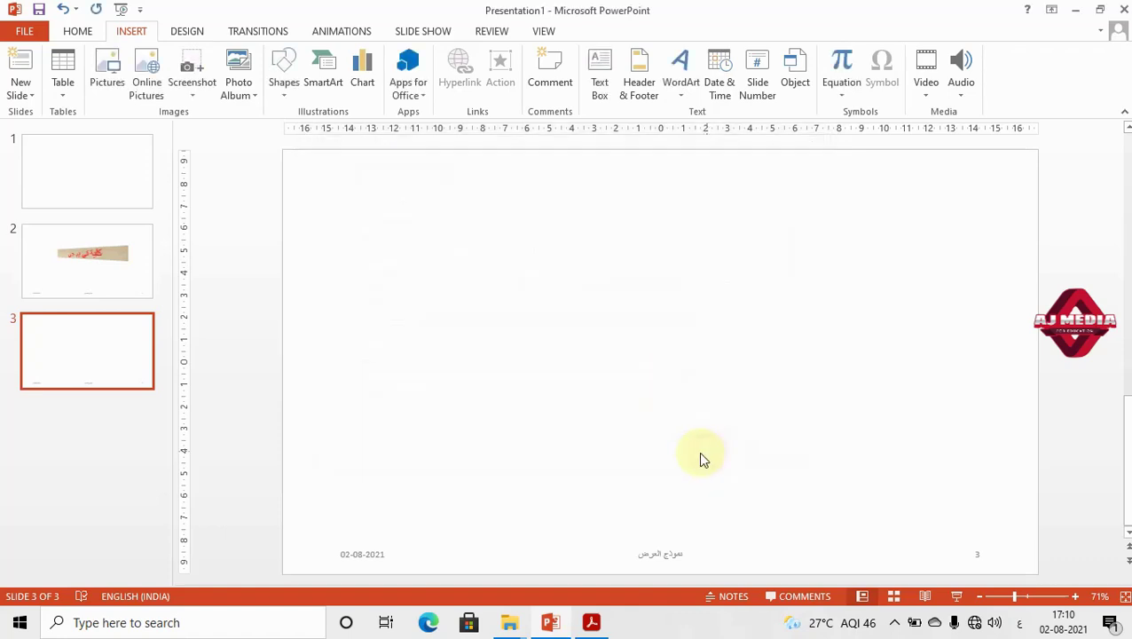
left_click(592, 621)
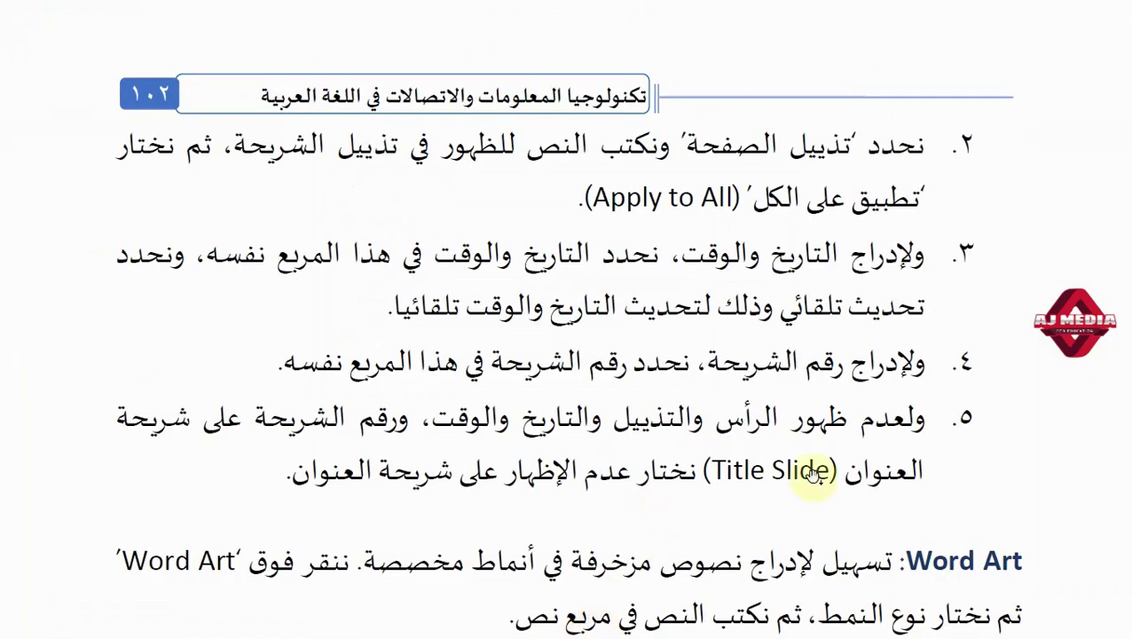
scroll(765, 221, "down", 1)
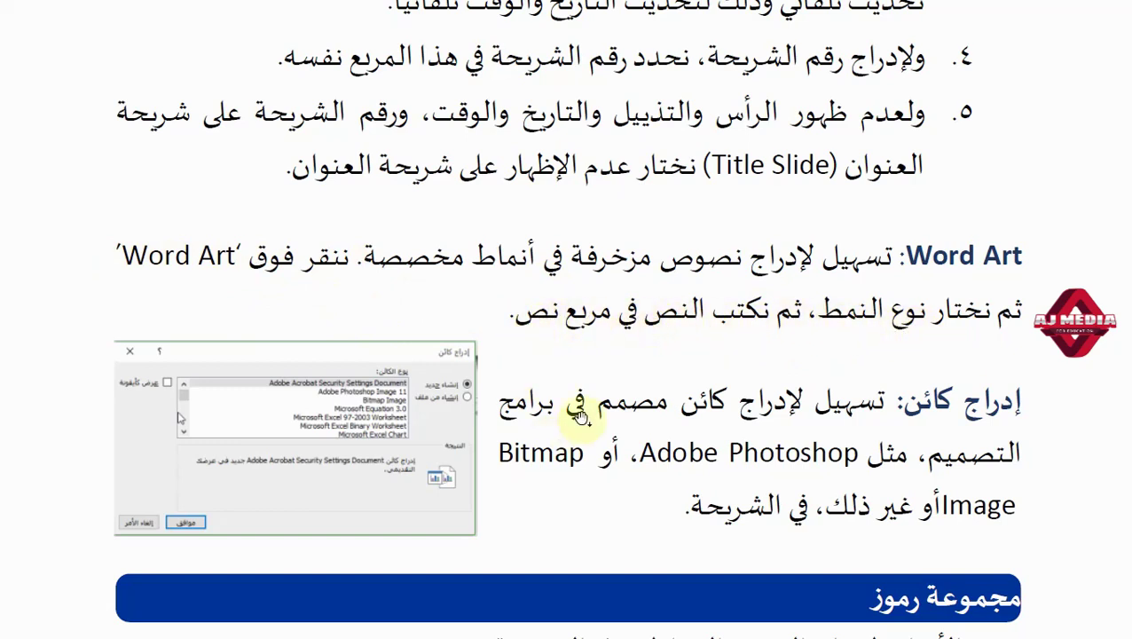
key("alt+Tab")
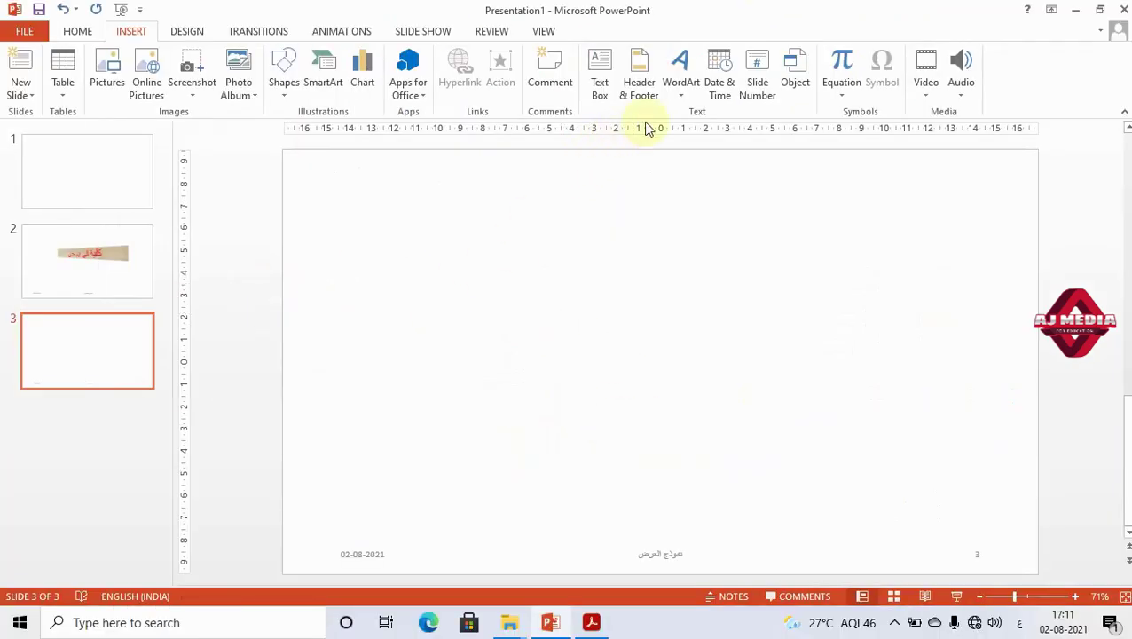
Step: Insert the last-style striped WordArt on slide 3 and type 'كلية تي يم الحكومية'
left_click(683, 93)
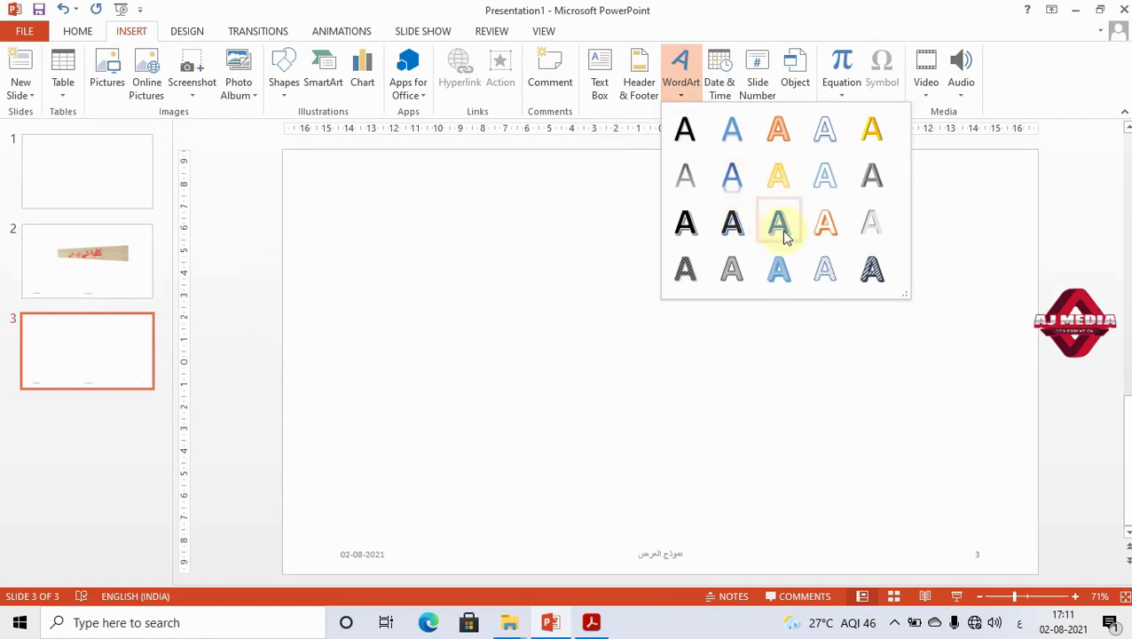
left_click(873, 269)
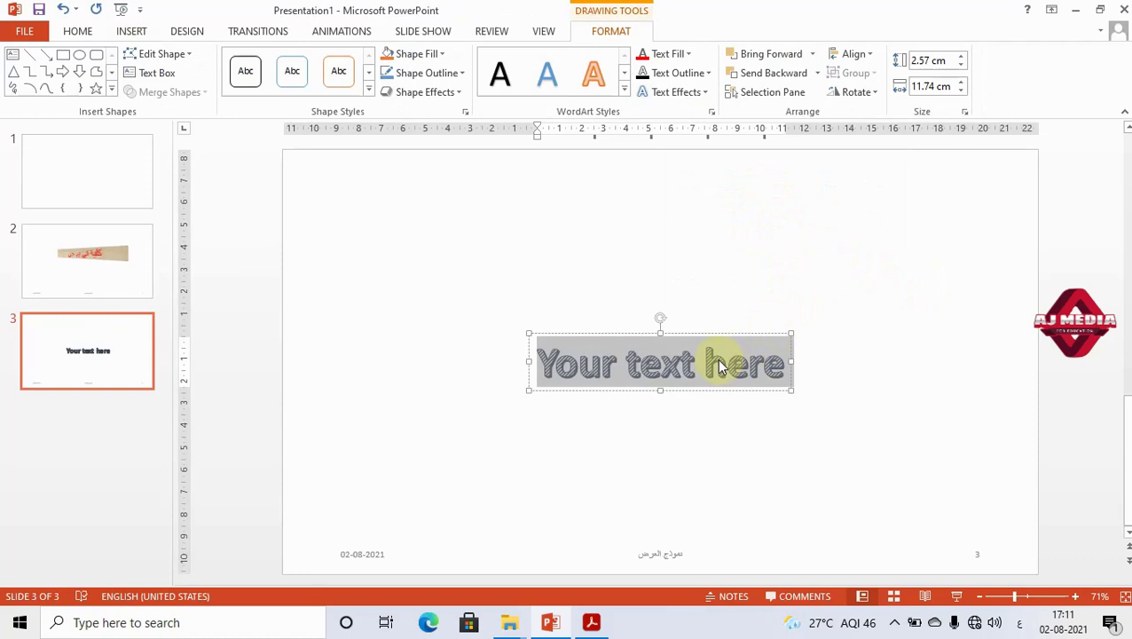
type("كلية")
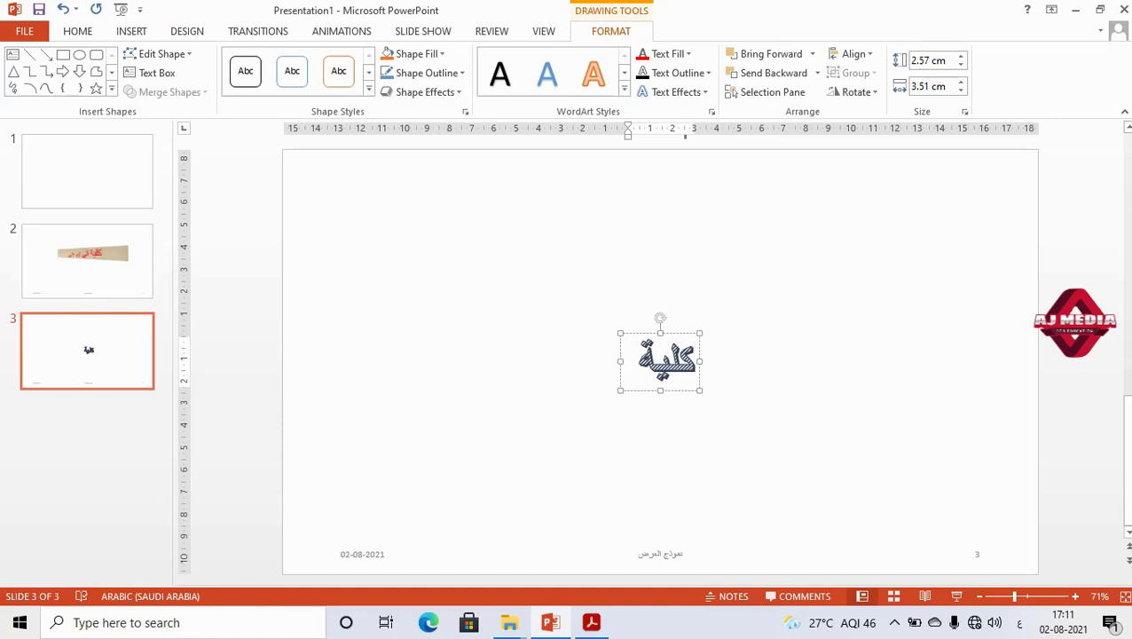
type(" تي")
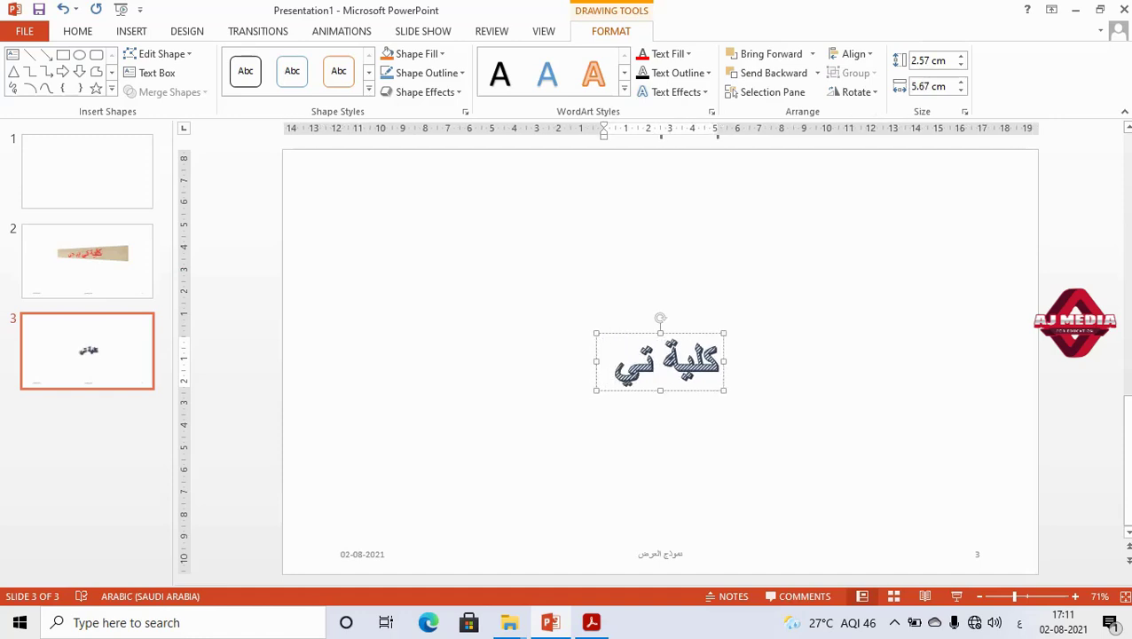
type(" يم الحكومية")
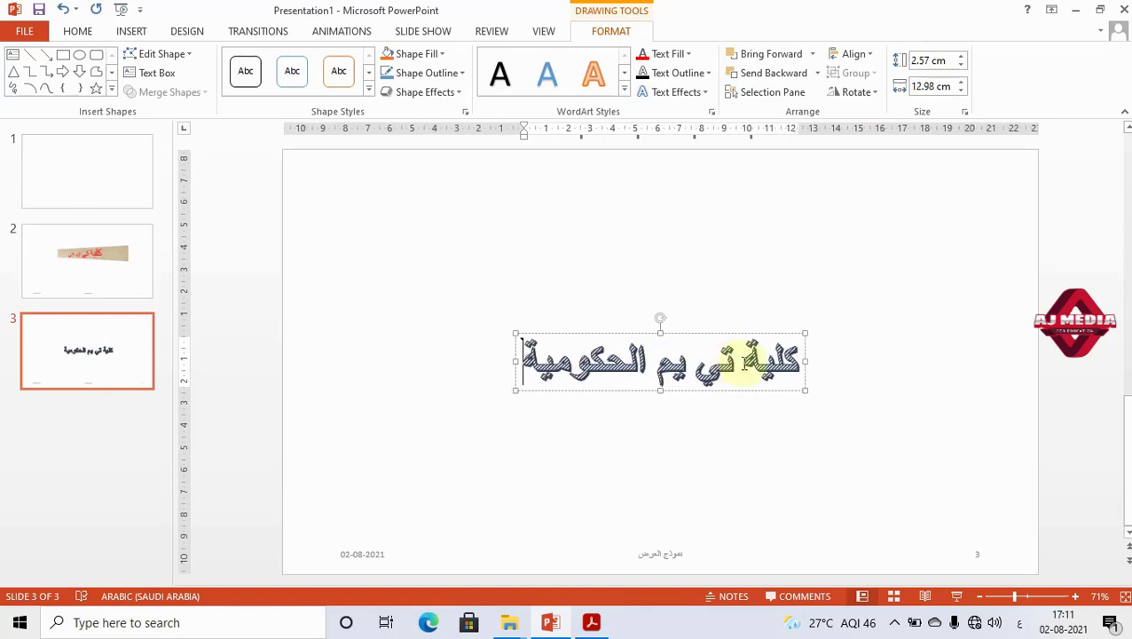
Step: Apply a different style from the WordArt Styles gallery to the Arabic title
left_click(789, 431)
left_click(739, 361)
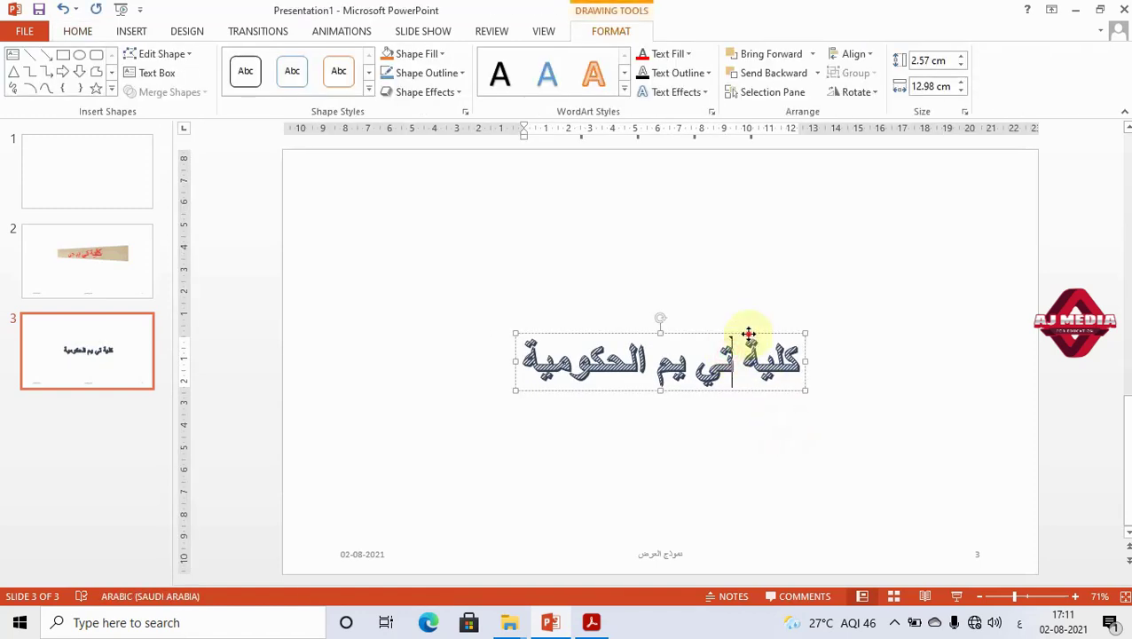
left_click(623, 90)
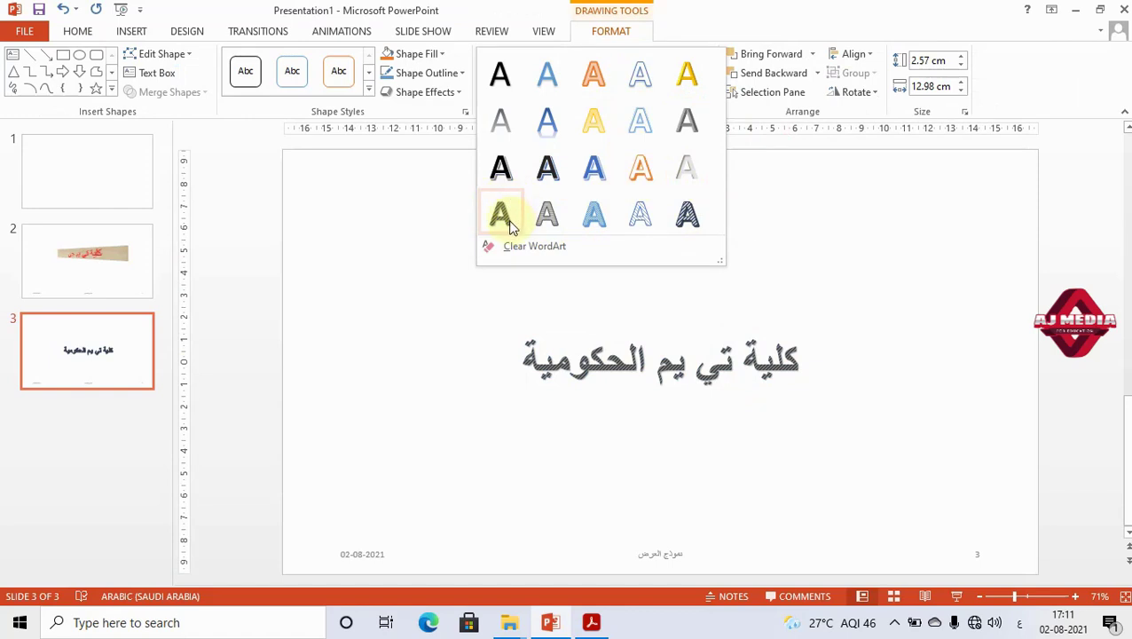
left_click(501, 216)
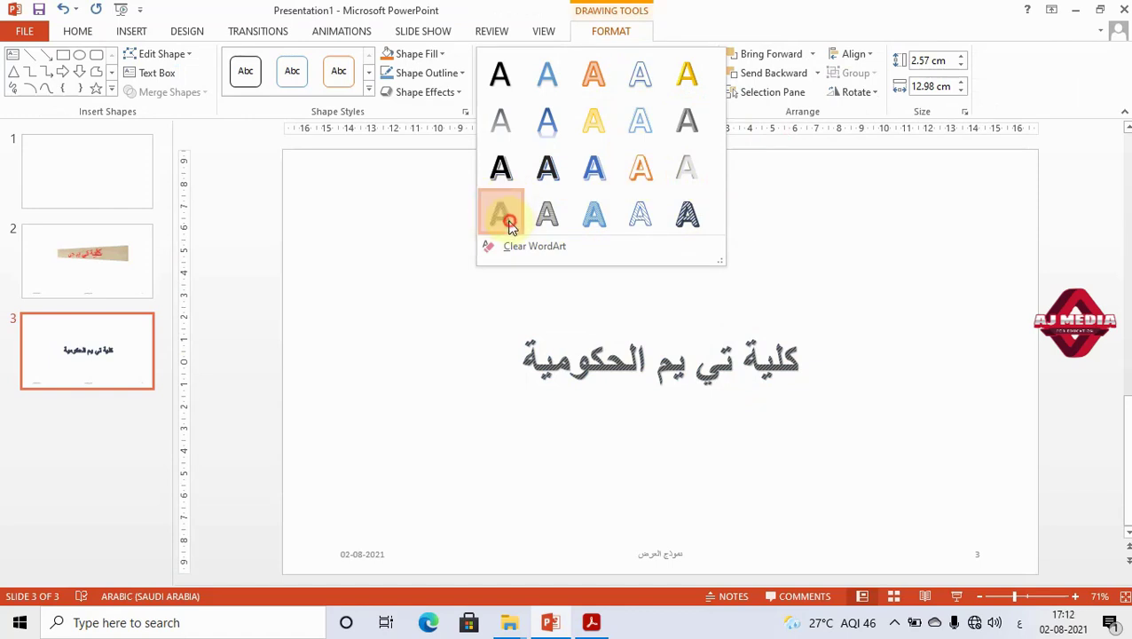
Step: Add a half reflection beneath the WordArt text
left_click(701, 94)
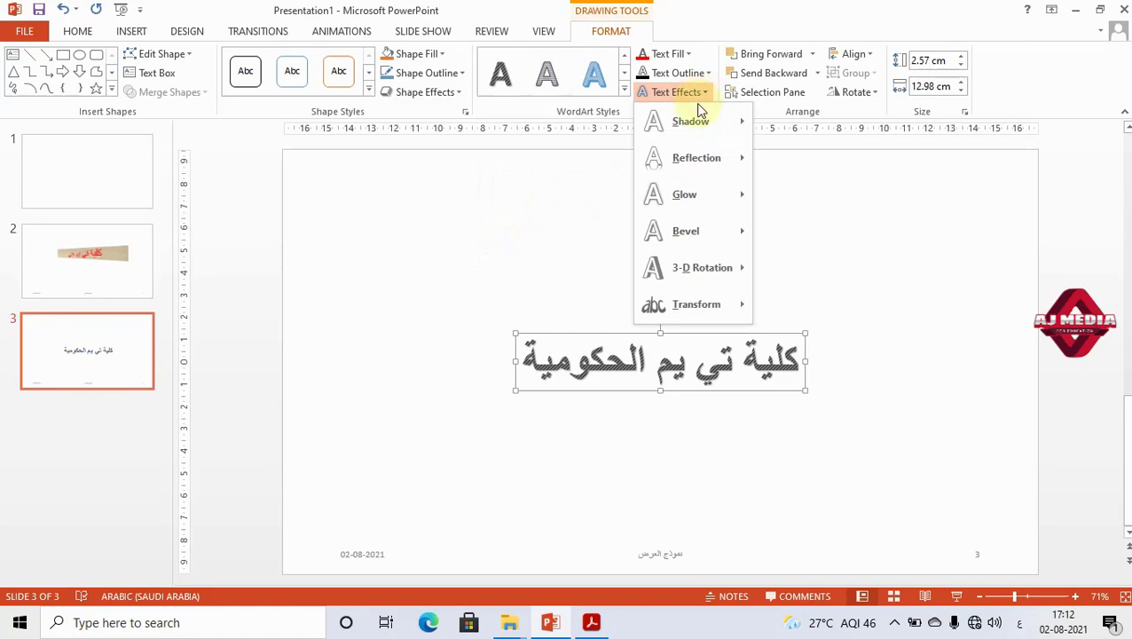
mouse_move(689, 270)
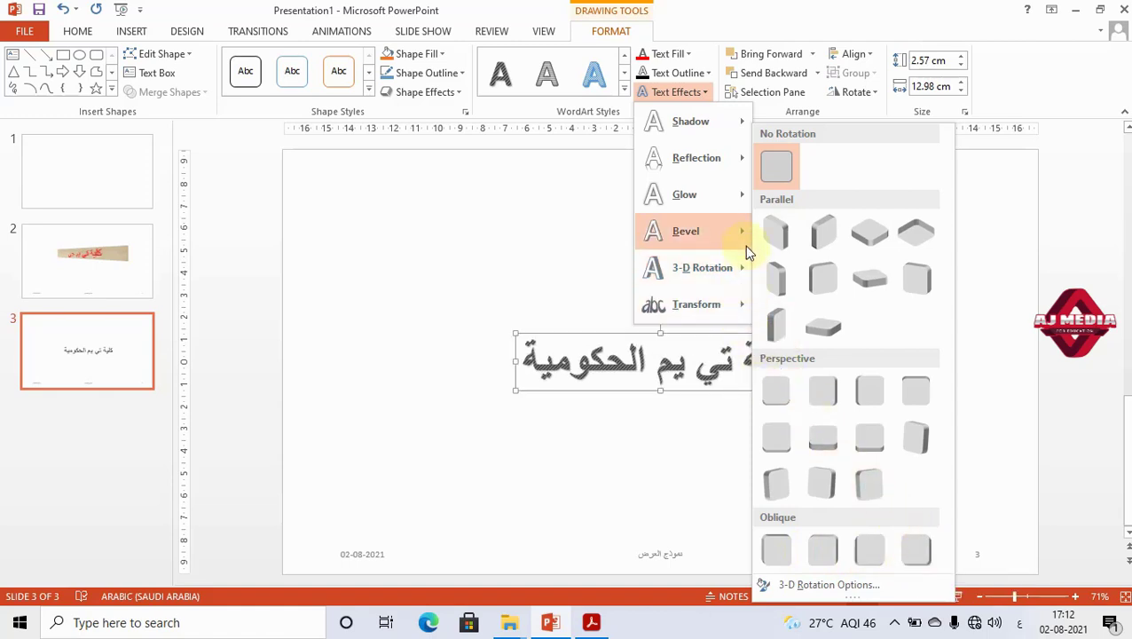
mouse_move(744, 231)
mouse_move(741, 196)
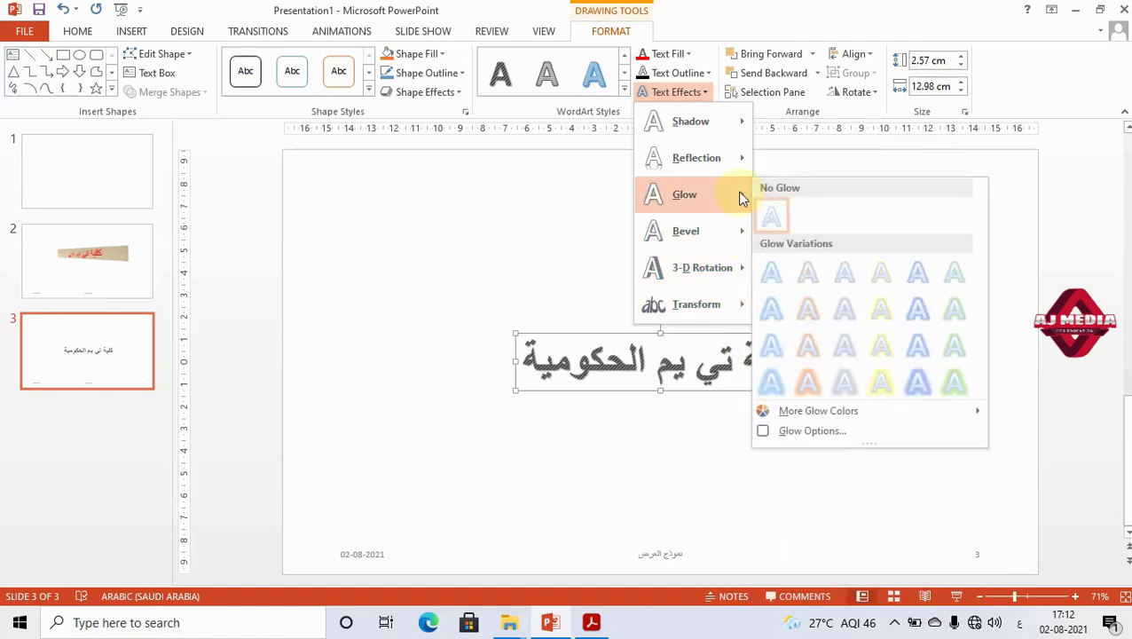
mouse_move(744, 159)
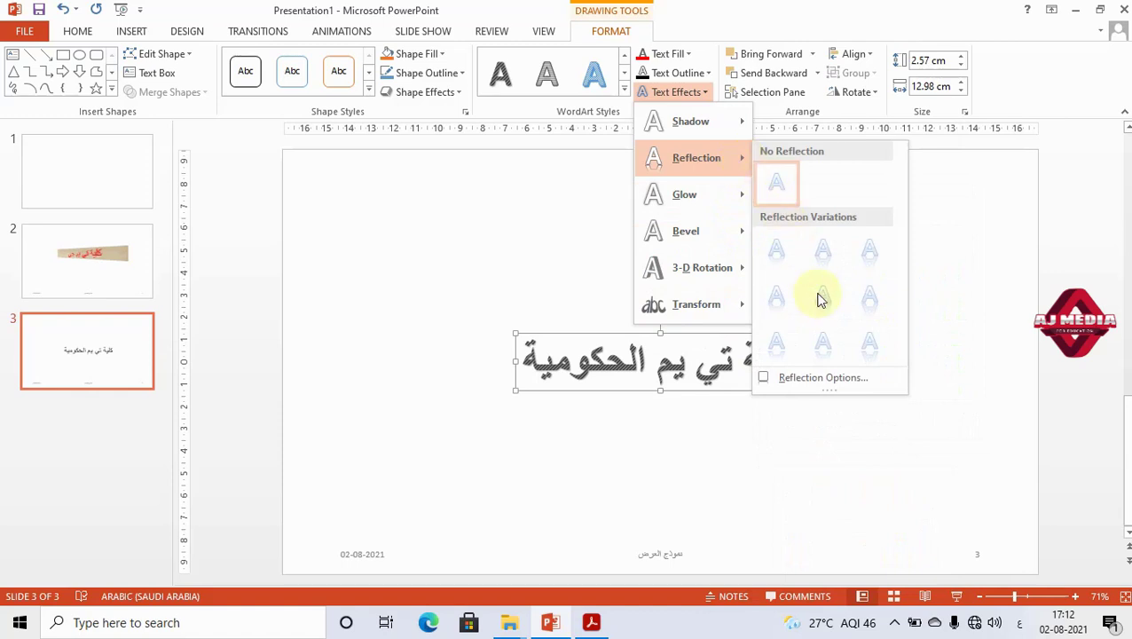
left_click(823, 343)
Step: Drag the Arabic WordArt higher on slide 3
left_click(456, 311)
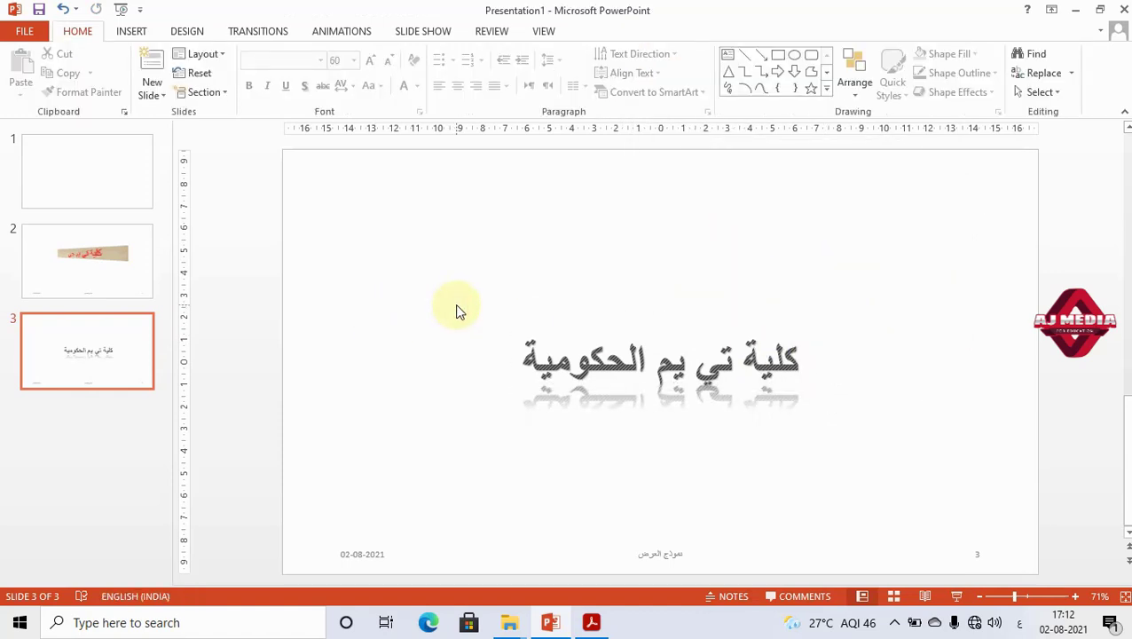
left_click(678, 377)
left_click_drag(720, 335, 712, 265)
left_click(725, 417)
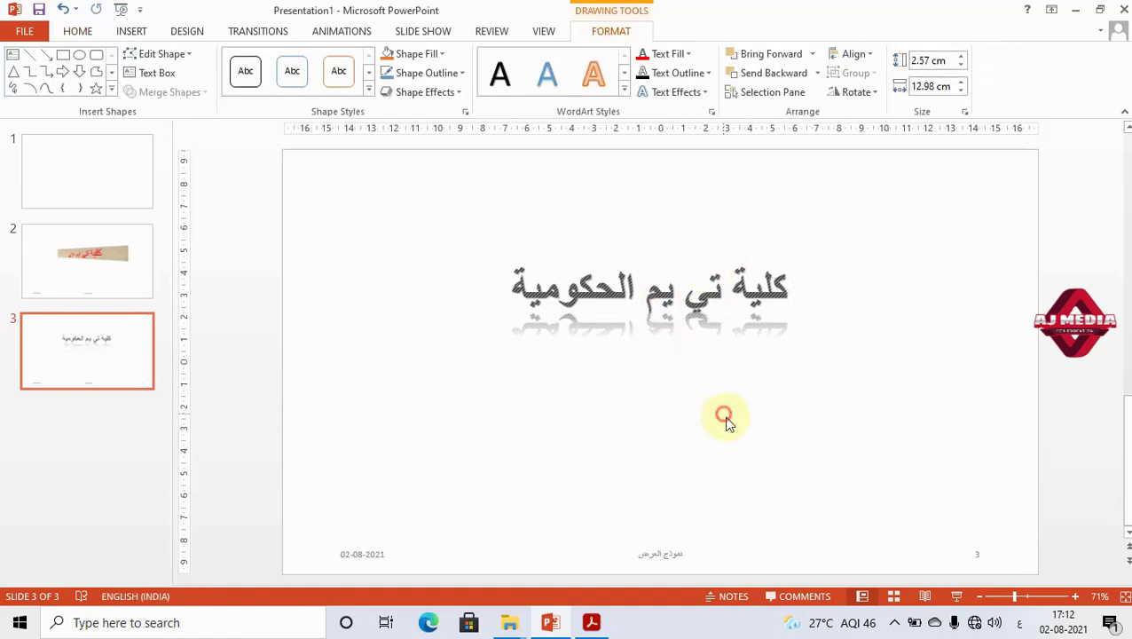
left_click(131, 32)
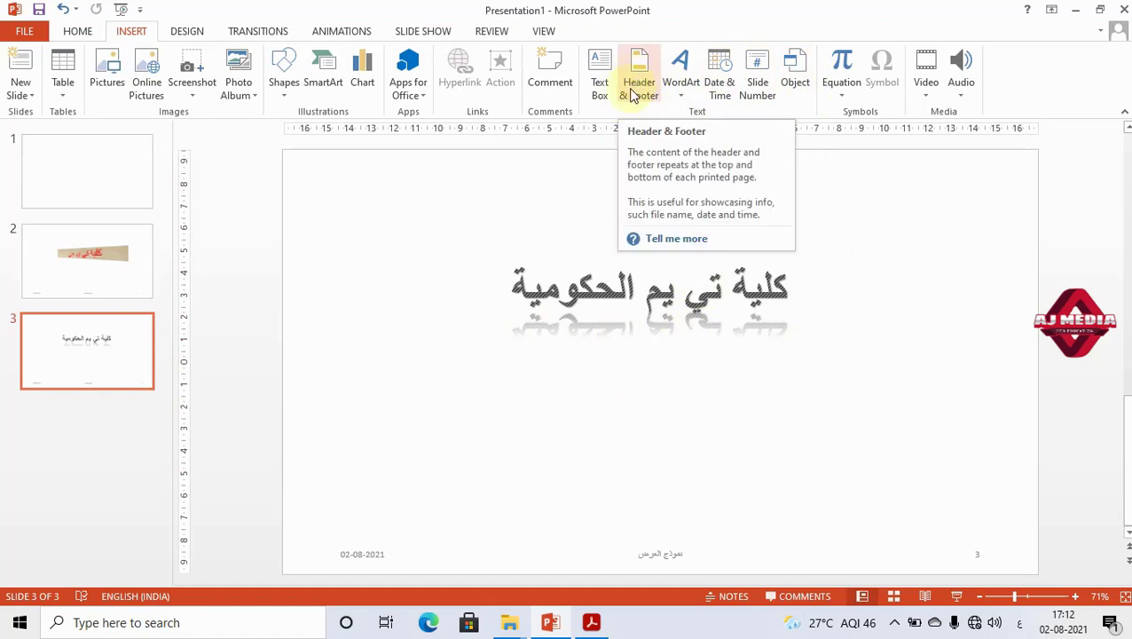
Step: Dismiss the Header & Footer dialog unchanged and add blank slide 4 with Ctrl+M
left_click(721, 78)
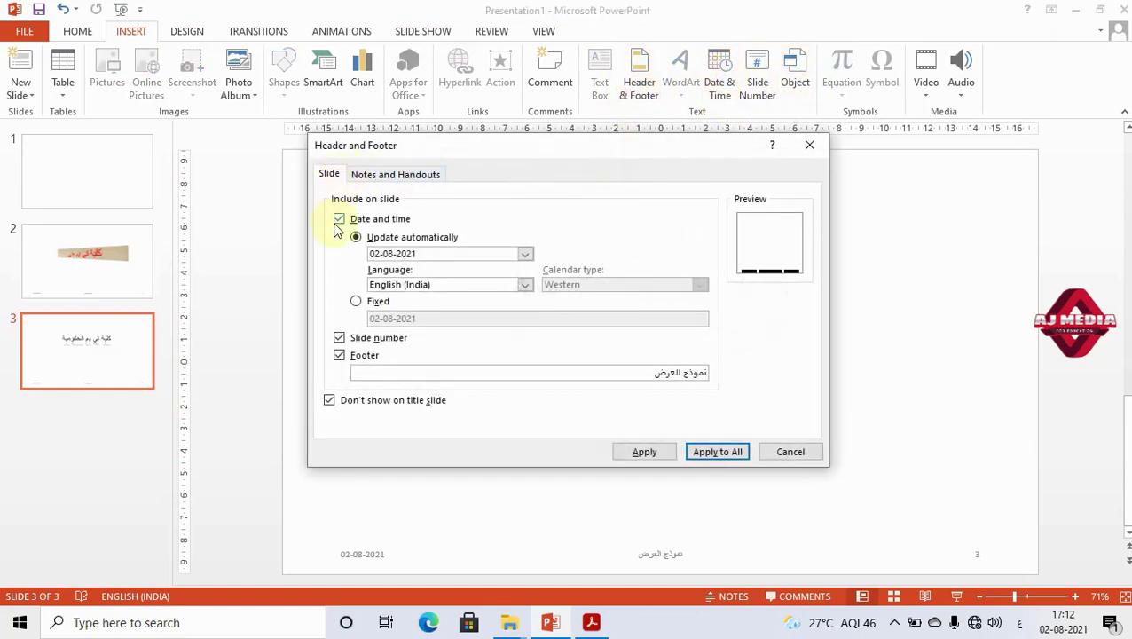
left_click(809, 147)
left_click(762, 85)
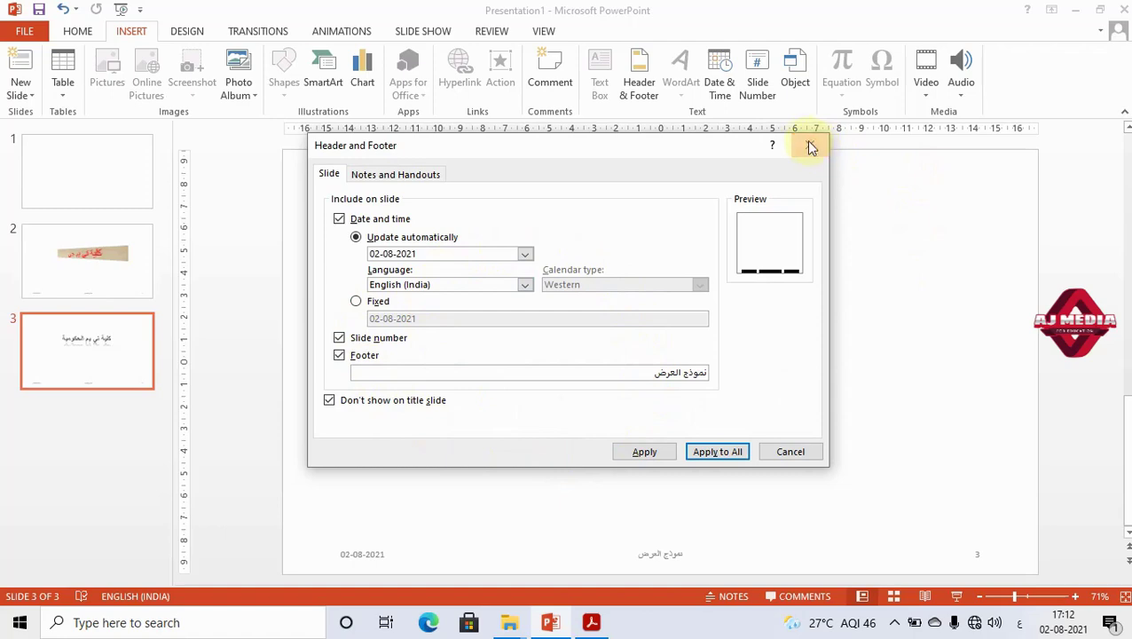
left_click(811, 146)
left_click(639, 78)
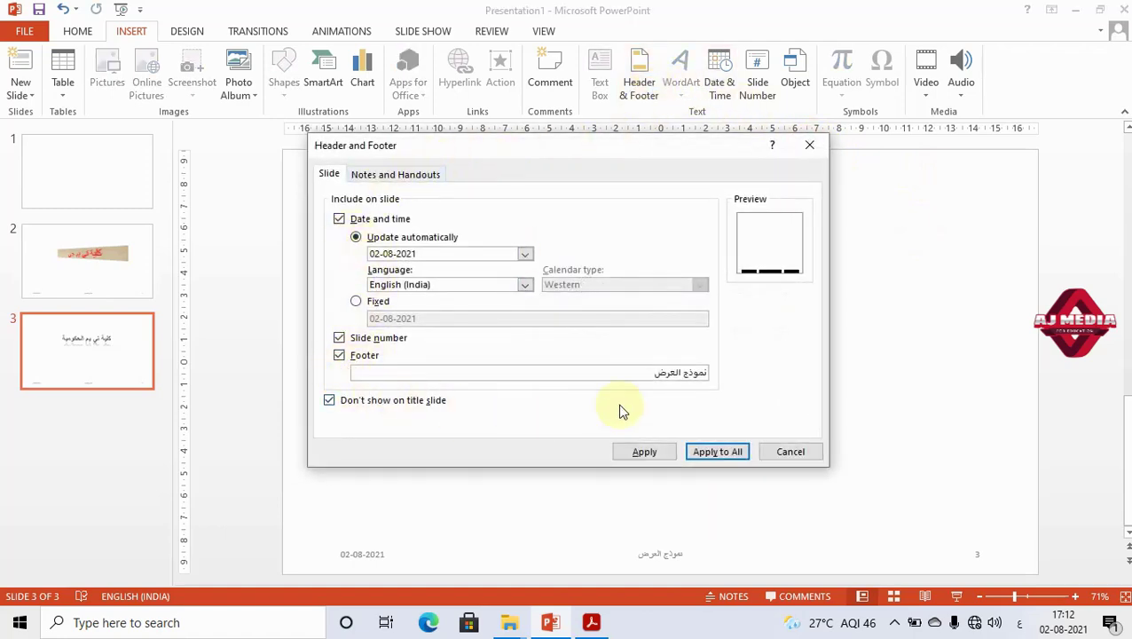
left_click(786, 454)
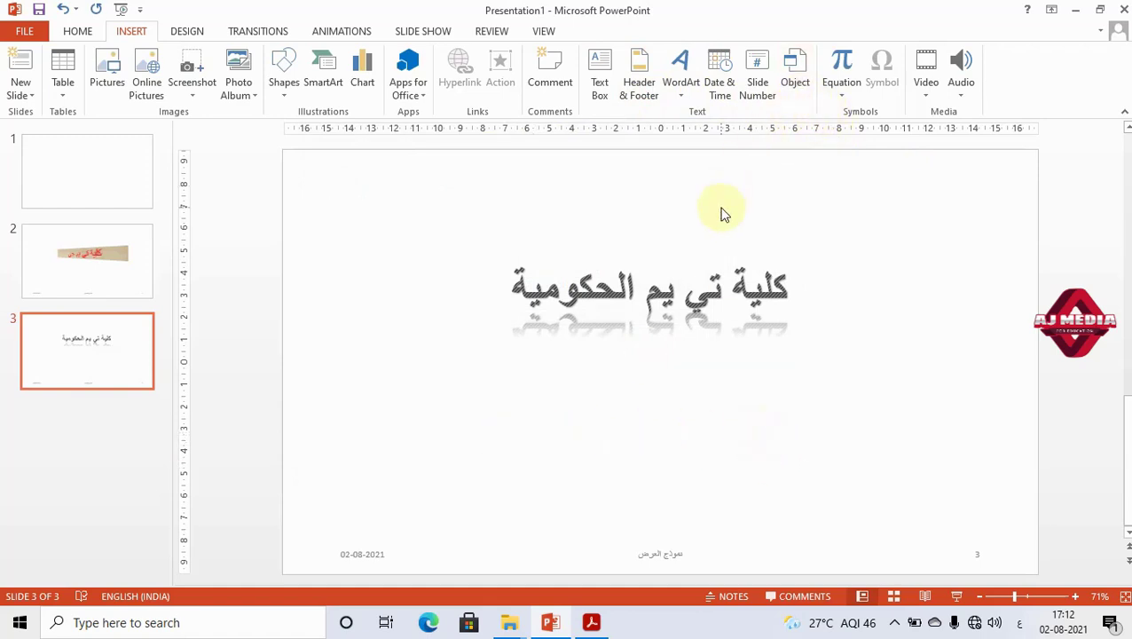
key("ctrl+m")
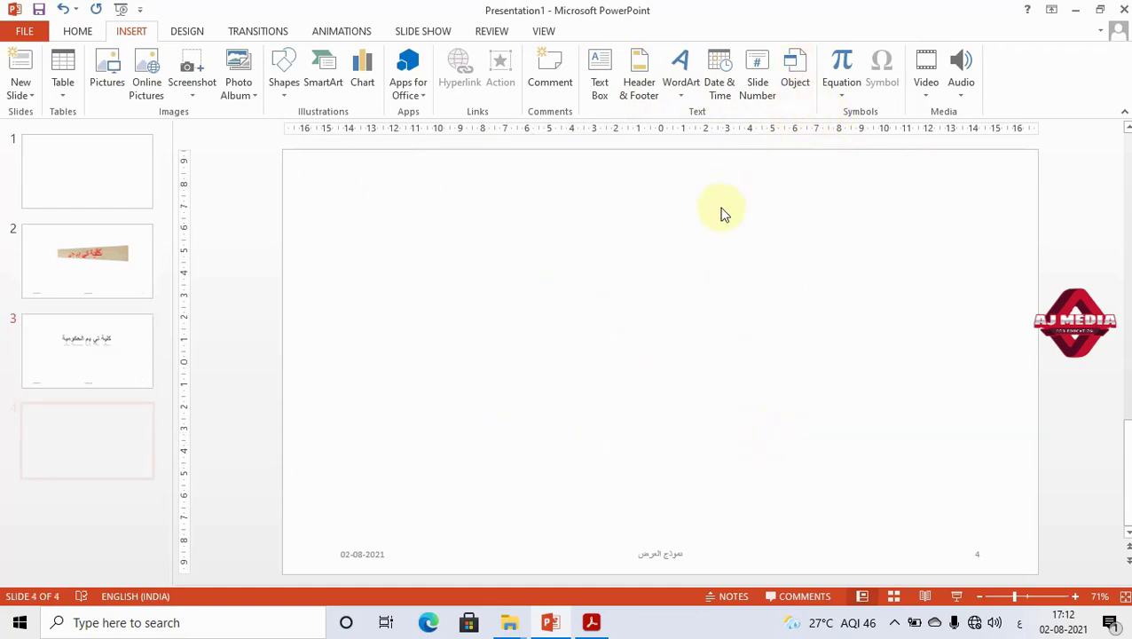
Step: Insert a new Microsoft Excel Chart object on slide 4 with Food, Gas and Motel columns
left_click(795, 73)
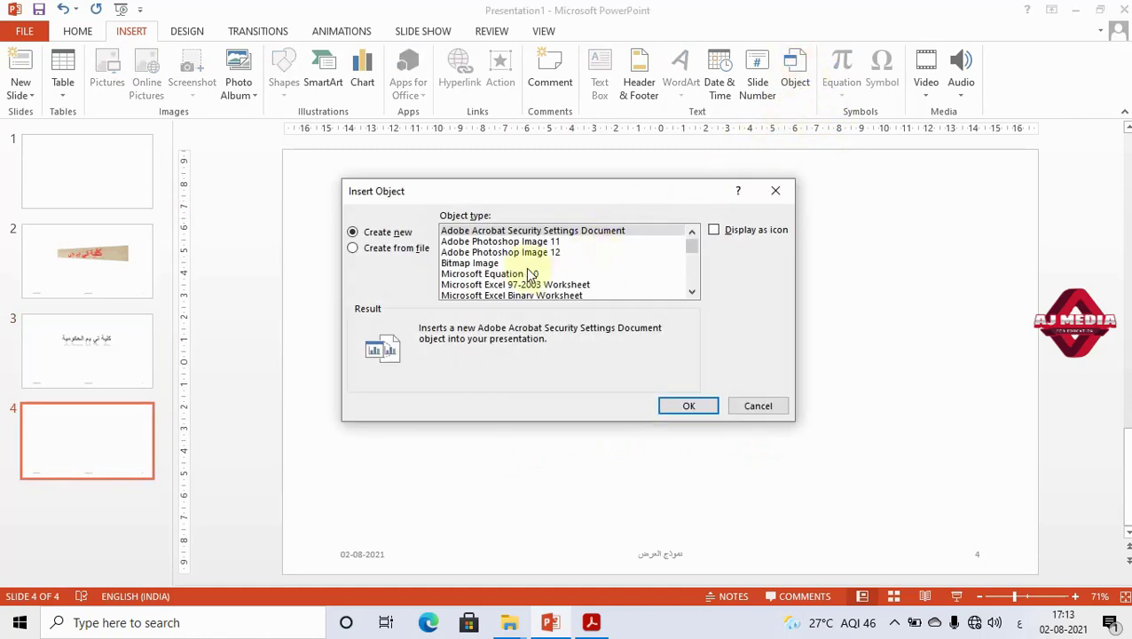
left_click(472, 264)
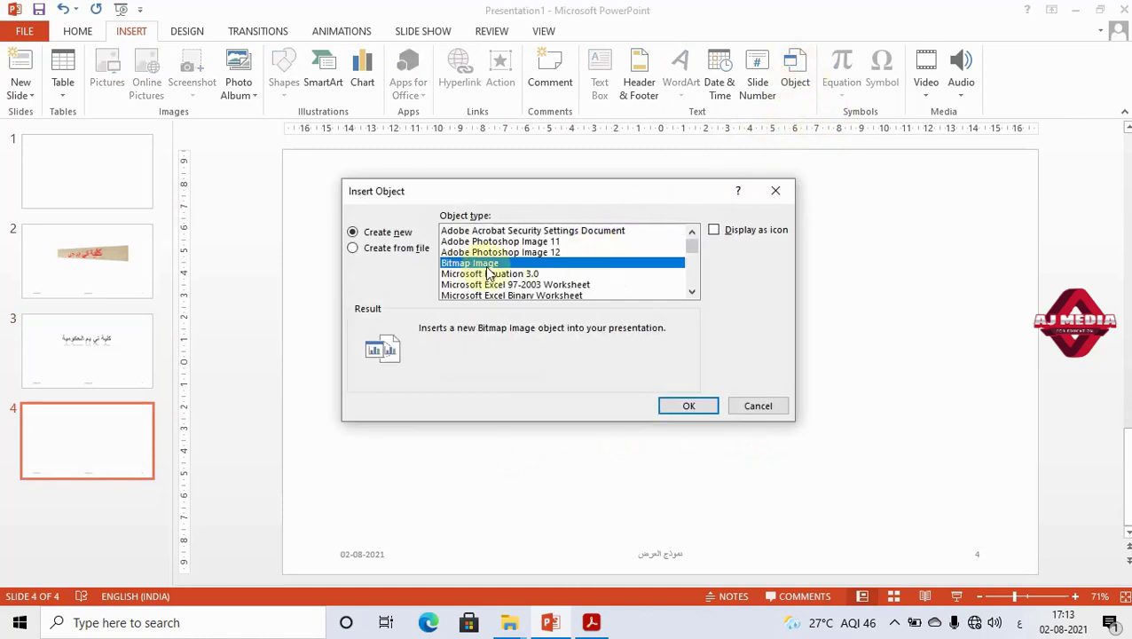
left_click(694, 294)
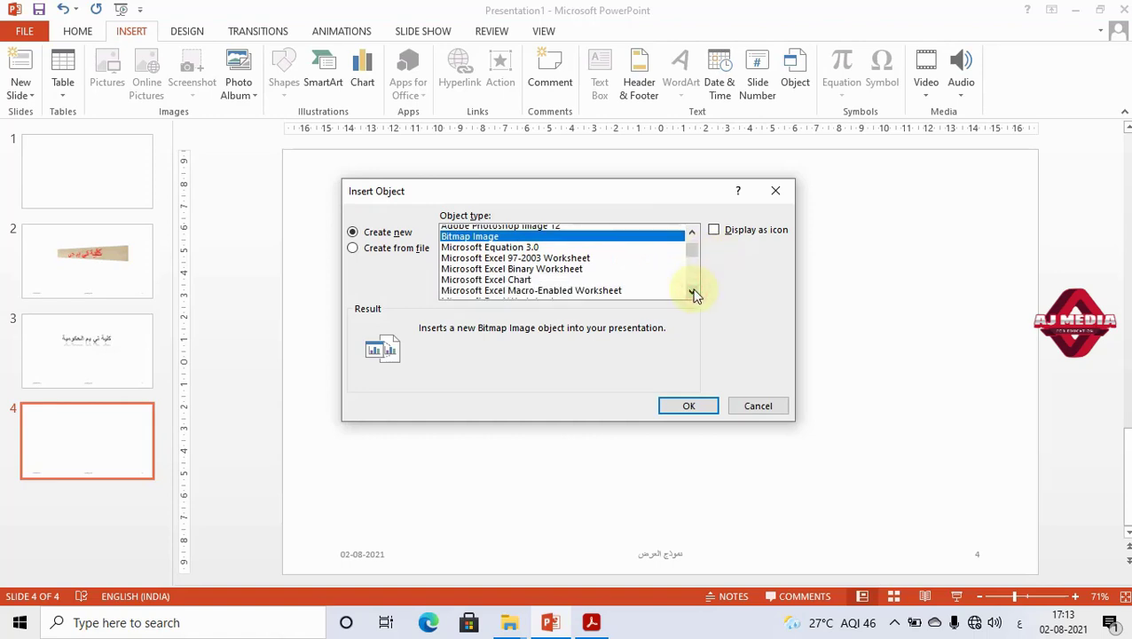
left_click(693, 293)
left_click(693, 293)
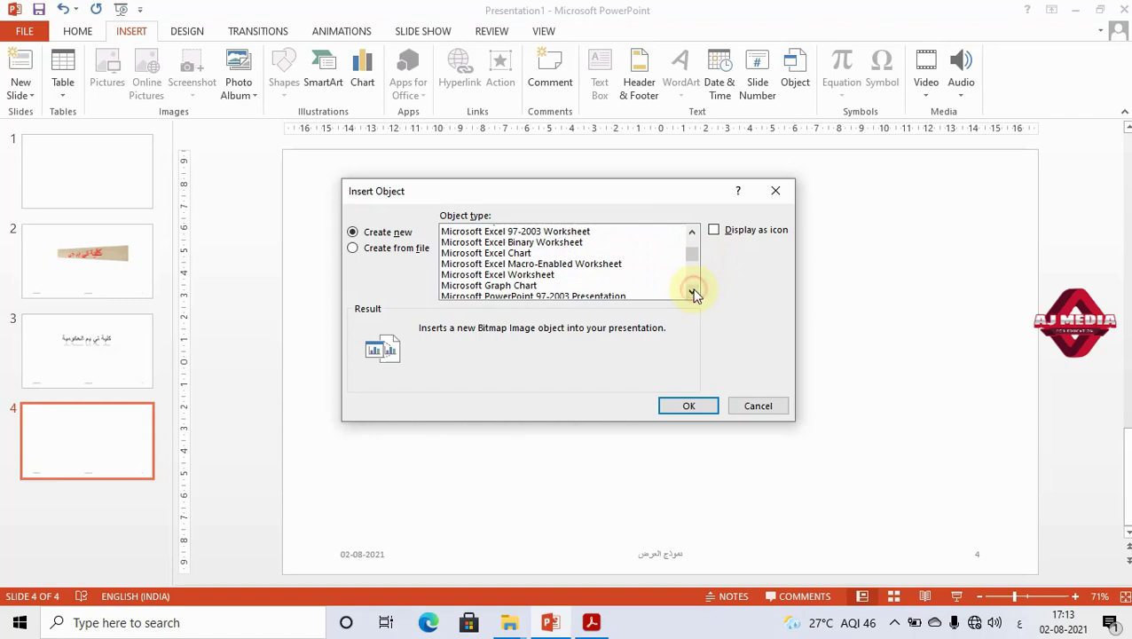
left_click(520, 255)
left_click(690, 408)
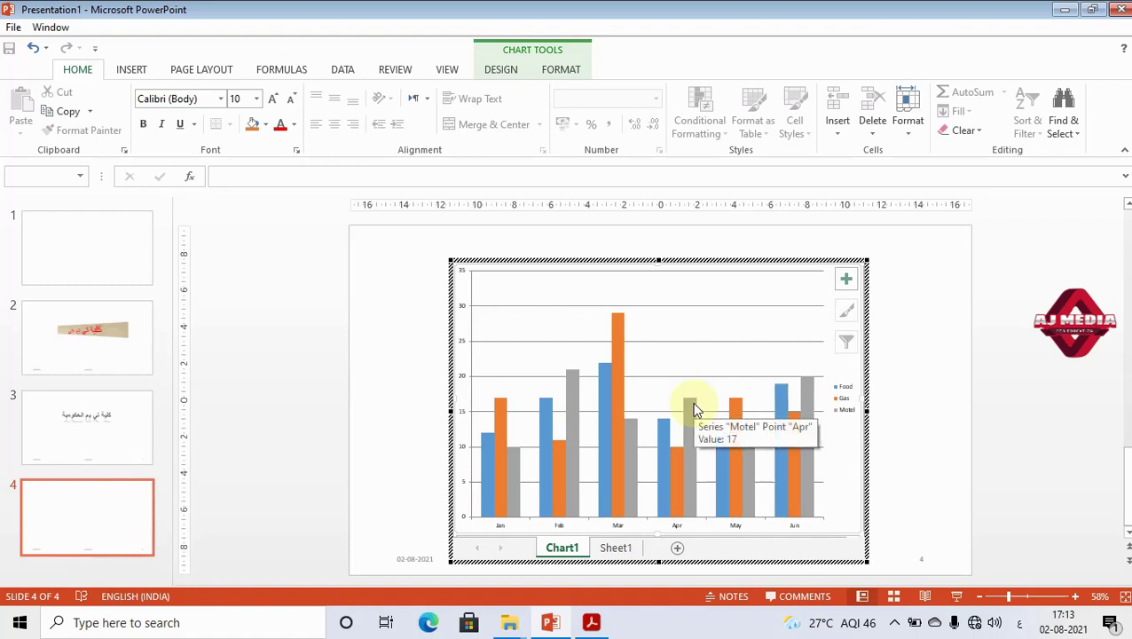
Step: Open the embedded chart's Sheet1 data and select the January Food cell B2
double_click(664, 347)
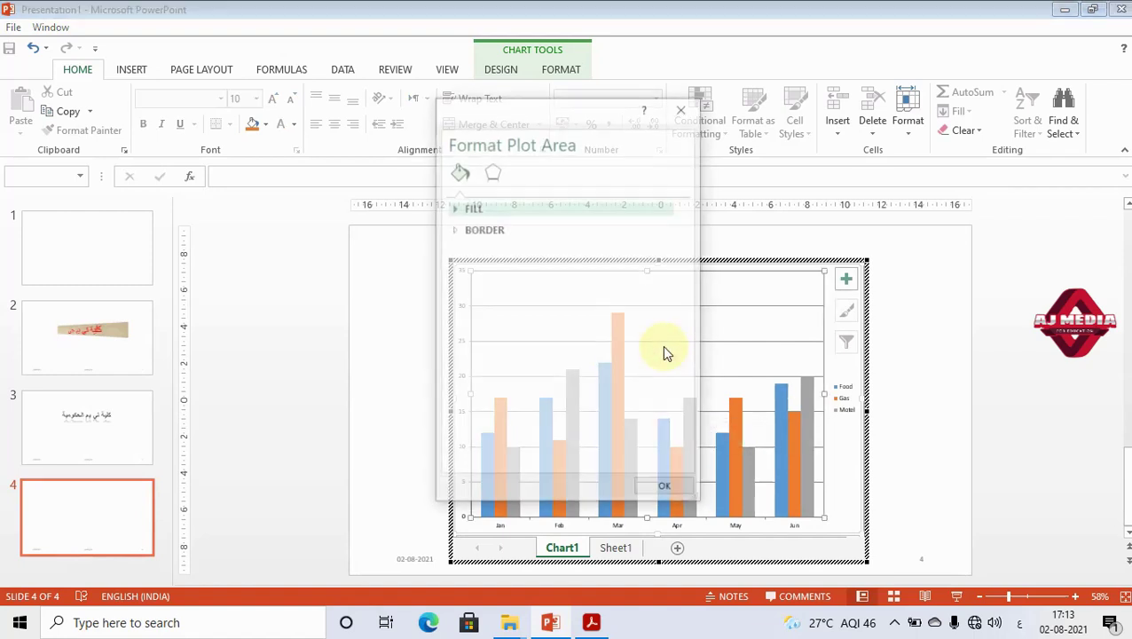
left_click(683, 106)
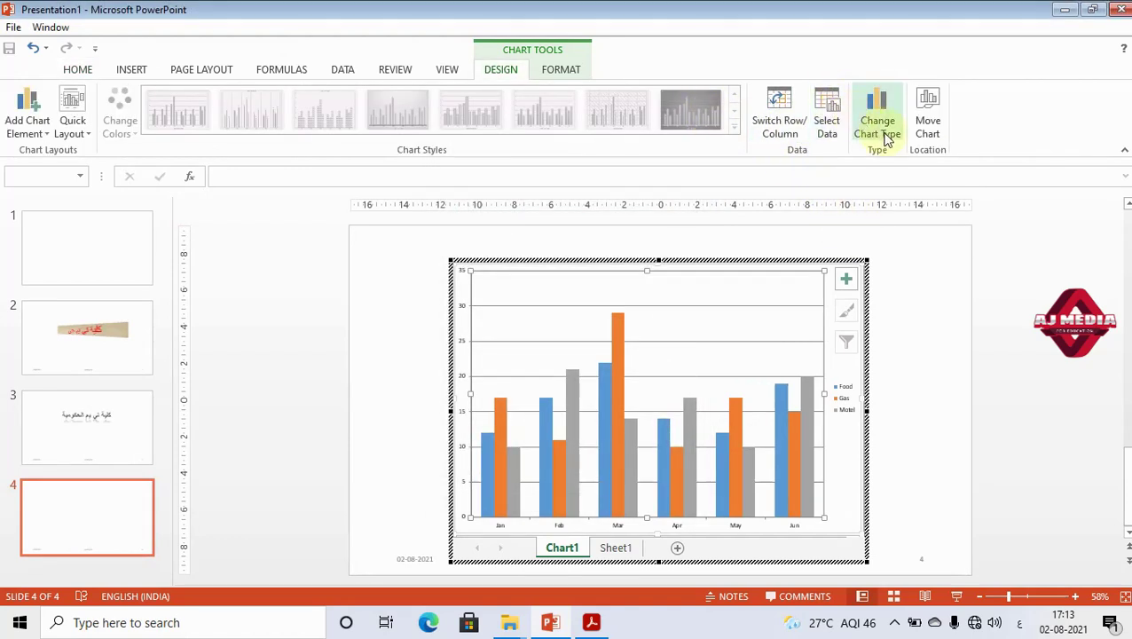
left_click(610, 548)
left_click(552, 548)
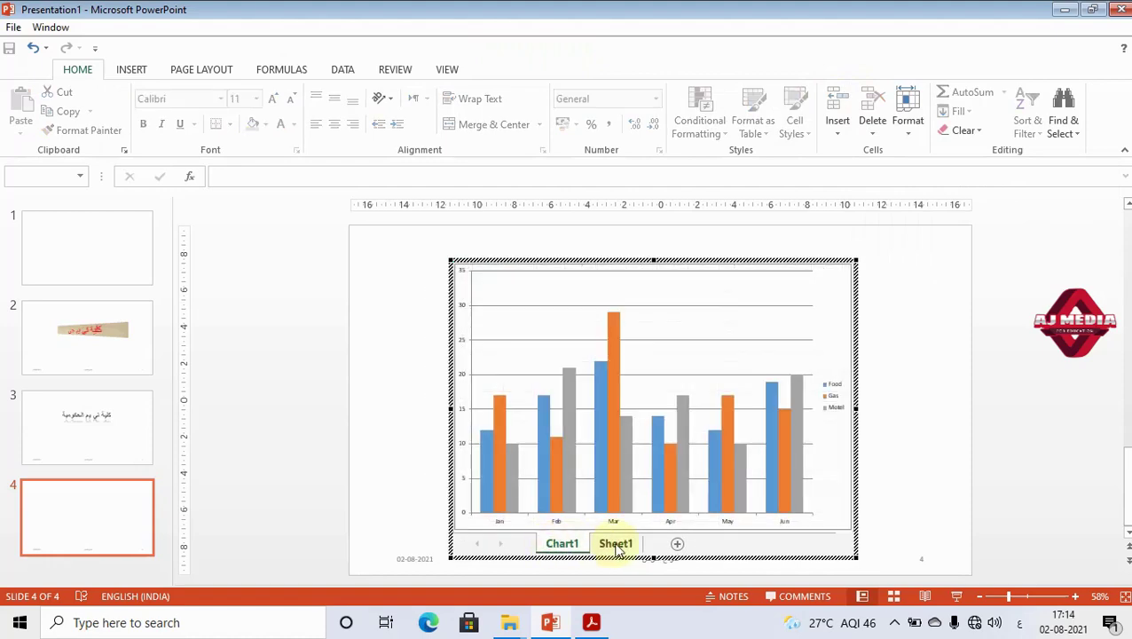
left_click(612, 544)
left_click(503, 288)
left_click(506, 278)
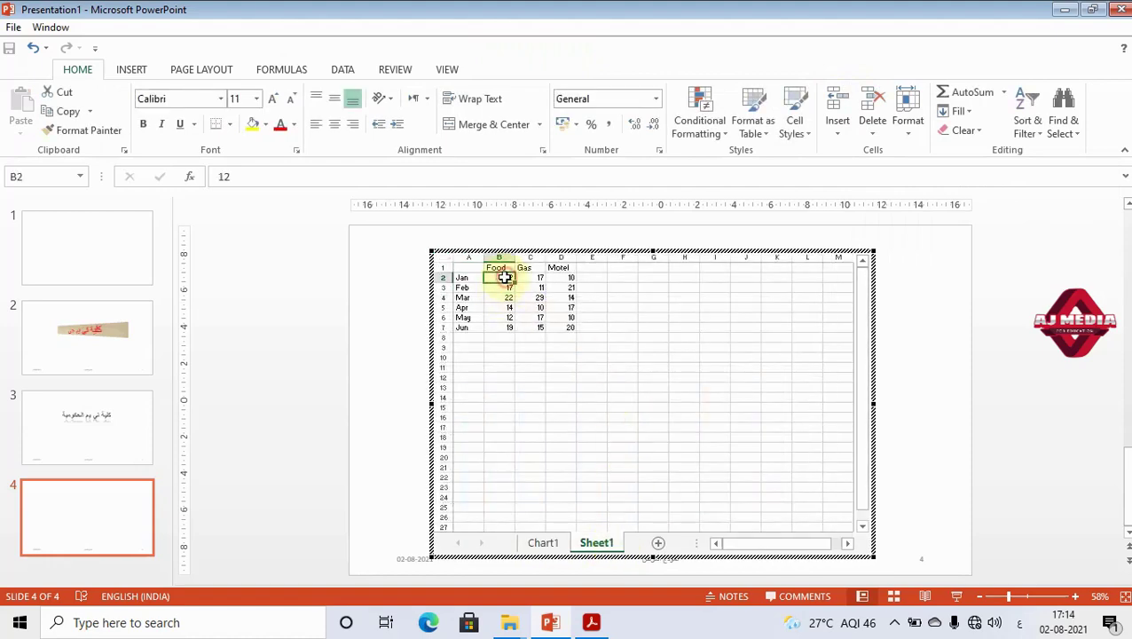
left_click(501, 268)
left_click(503, 287)
left_click(502, 307)
left_click(500, 280)
Step: Enter January values 34, 44 and 56 for Food, Gas and Motel in B2:D2
type("34")
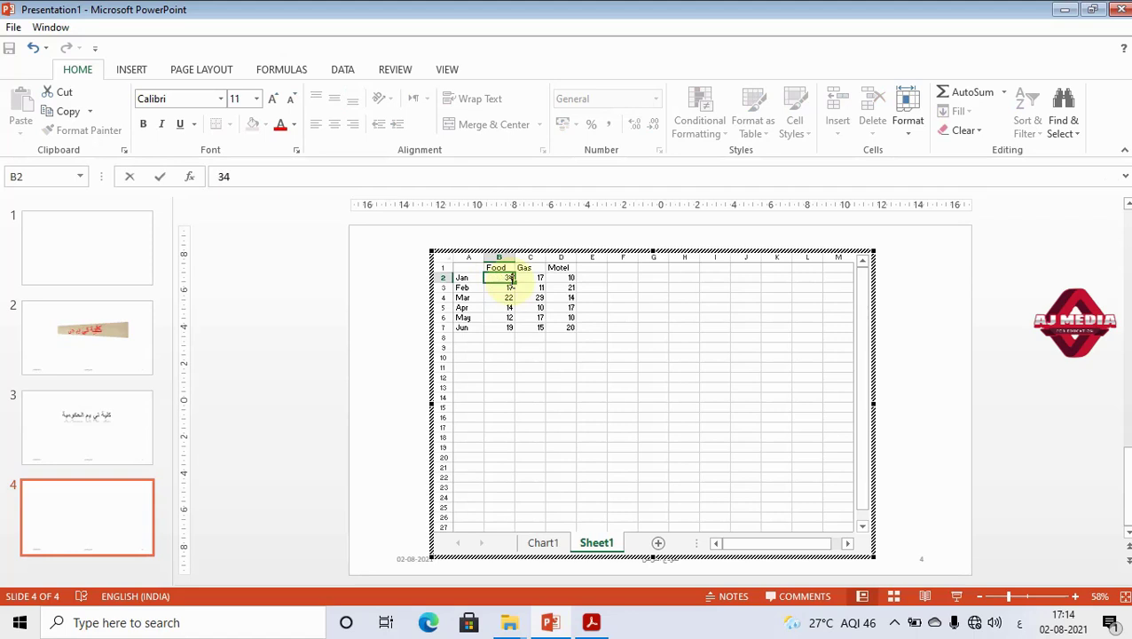
key("Tab")
type("45")
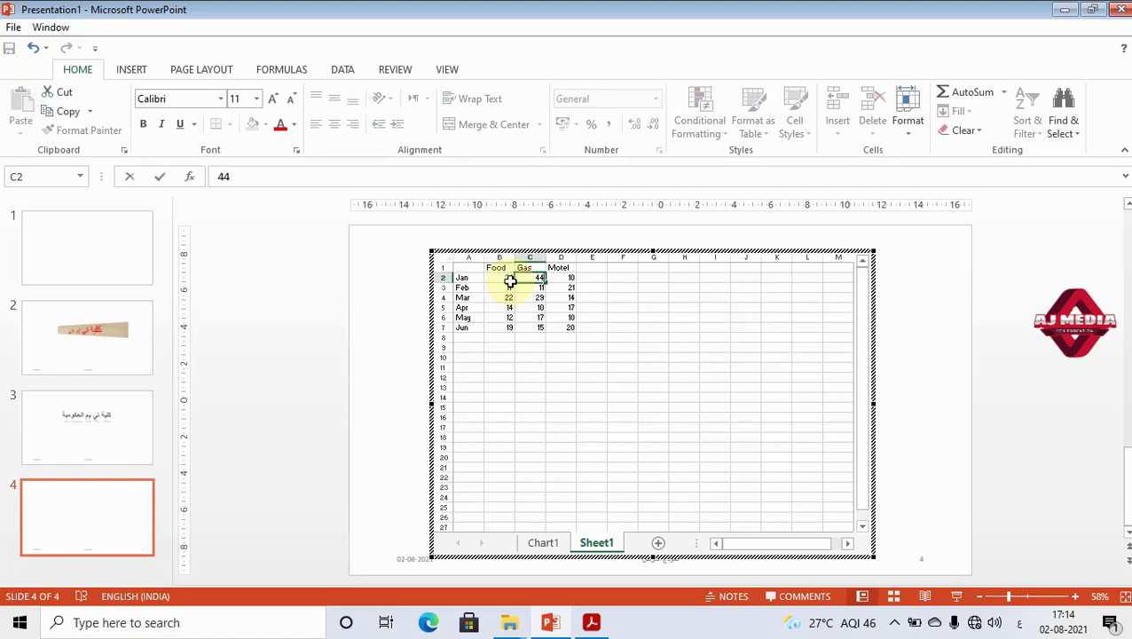
key("Tab")
type("56")
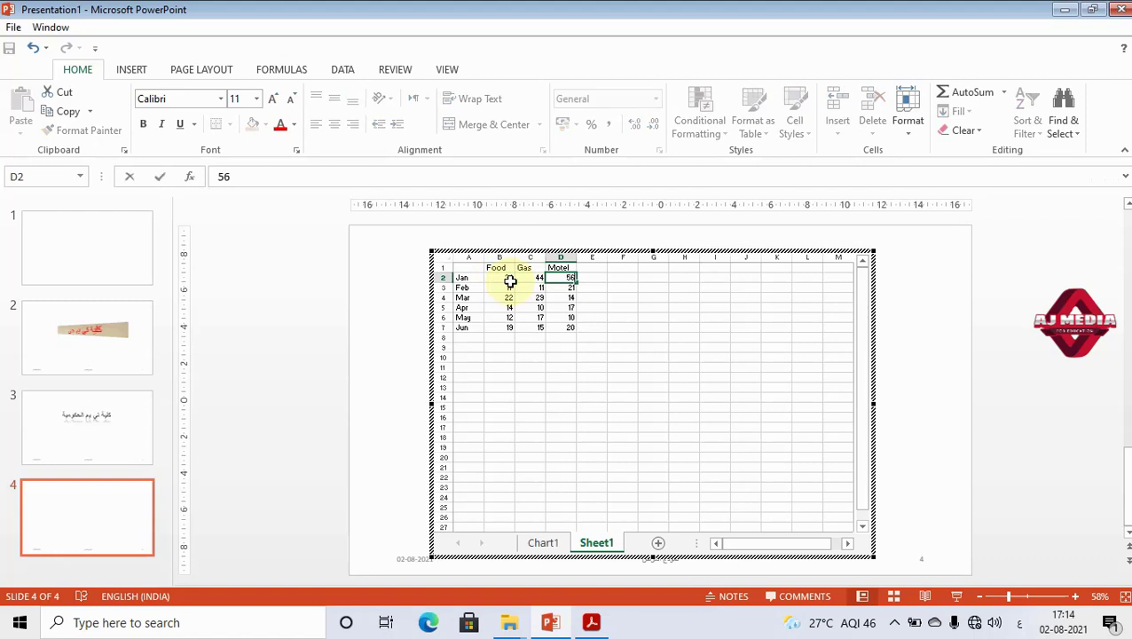
key("Tab")
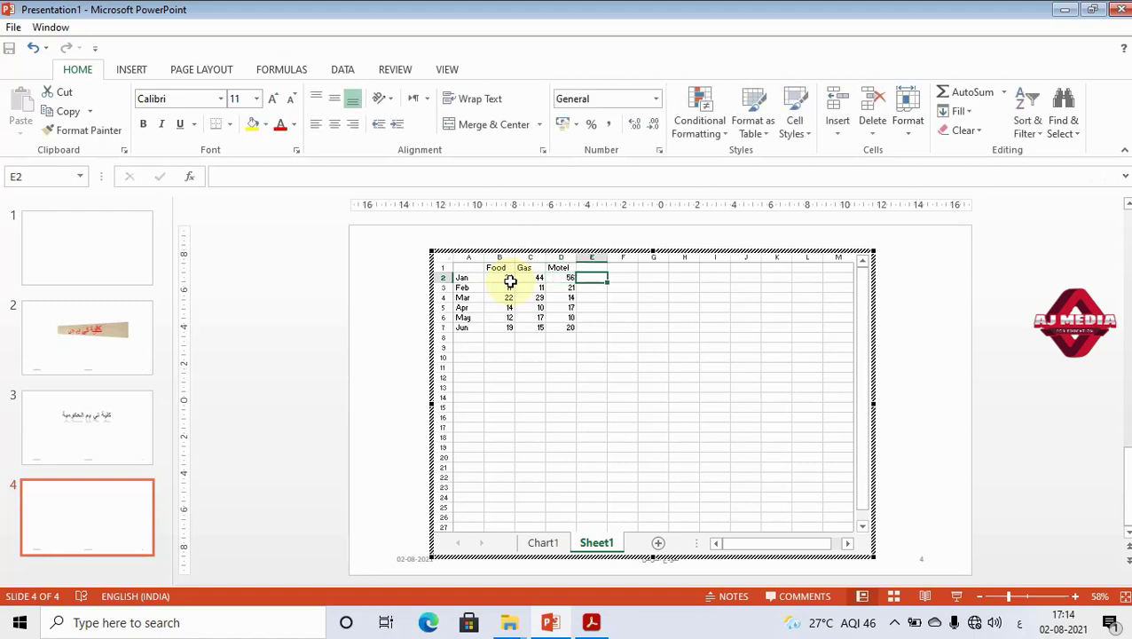
Step: Return to Chart1, finish editing the chart, and add blank slide 5
left_click(543, 543)
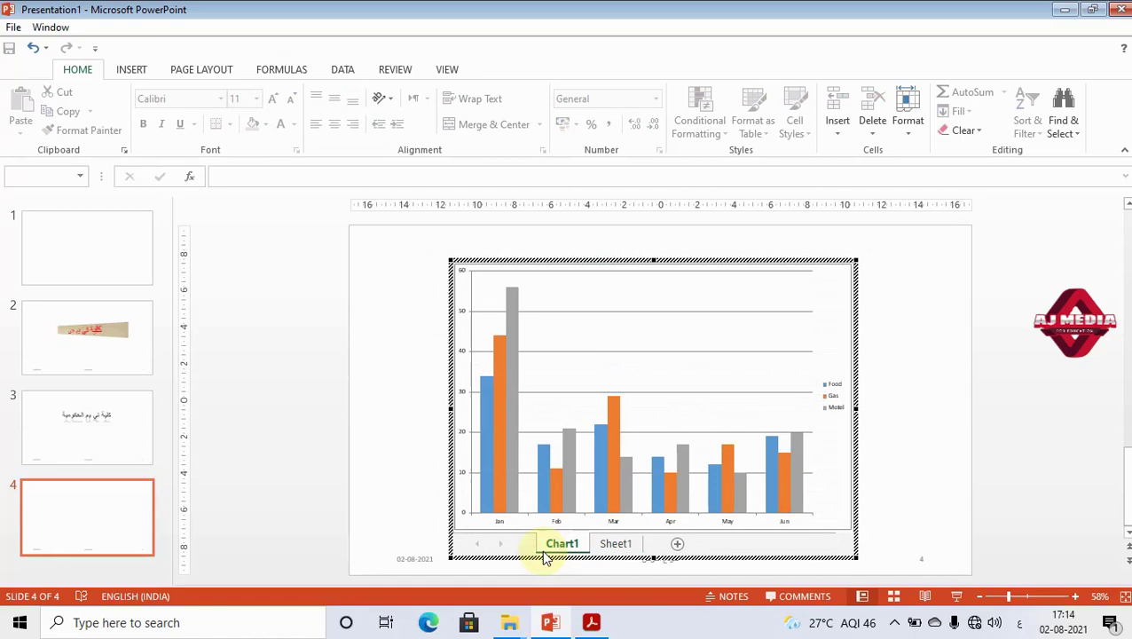
left_click(394, 343)
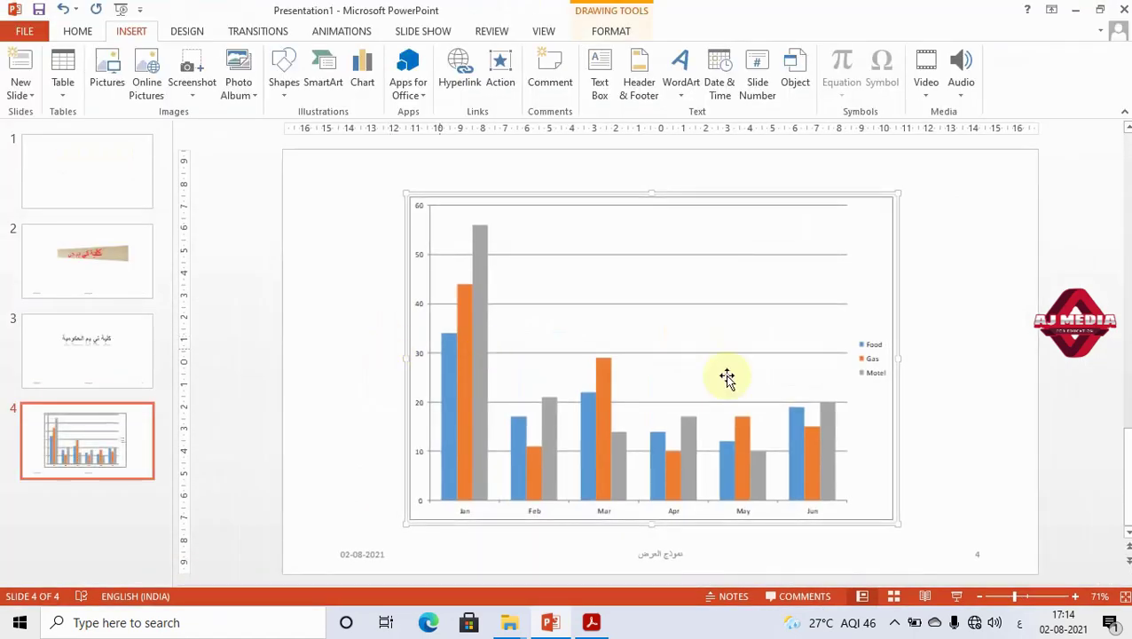
left_click(919, 375)
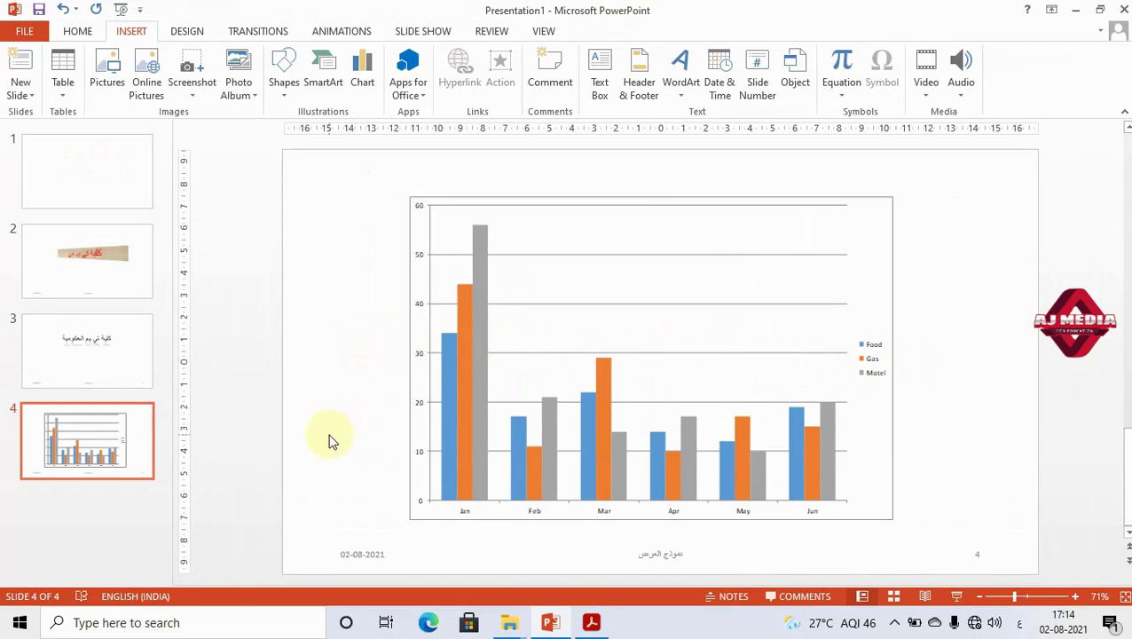
key("ctrl+m")
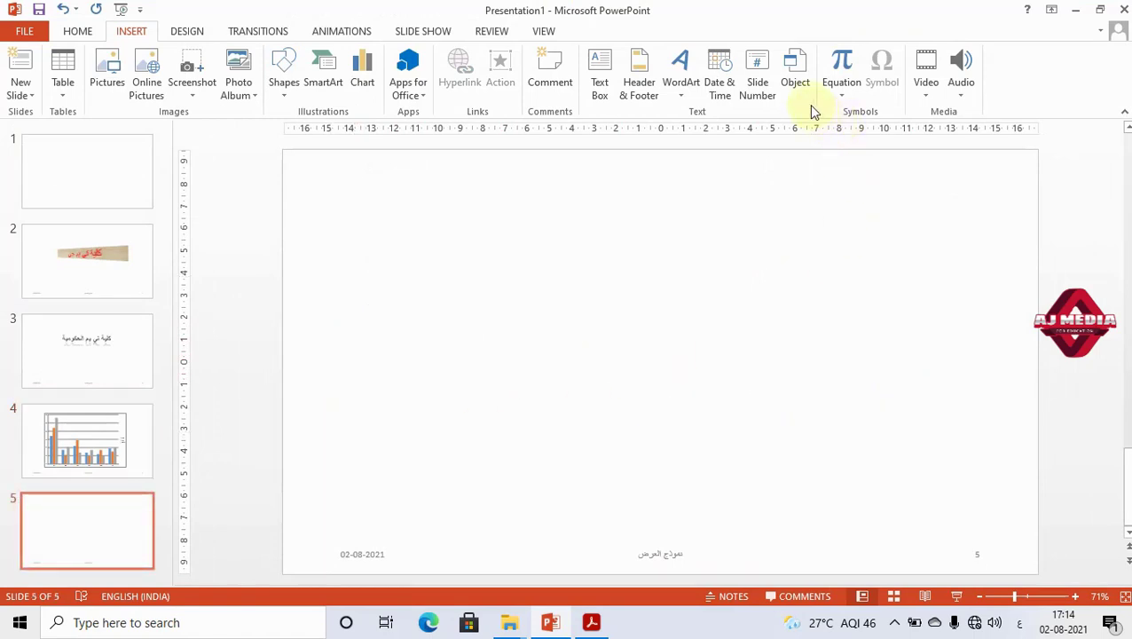
Step: Embed a new Bitmap Image object and enlarge its Paint canvas to 347 × 391 px
left_click(796, 71)
left_click(486, 264)
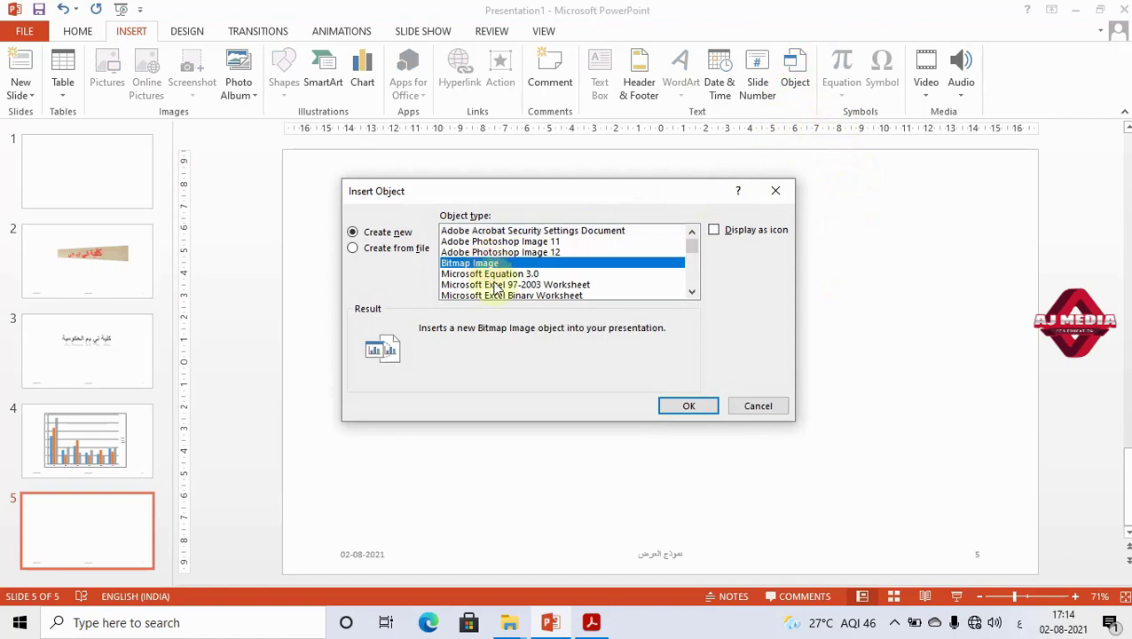
left_click(681, 406)
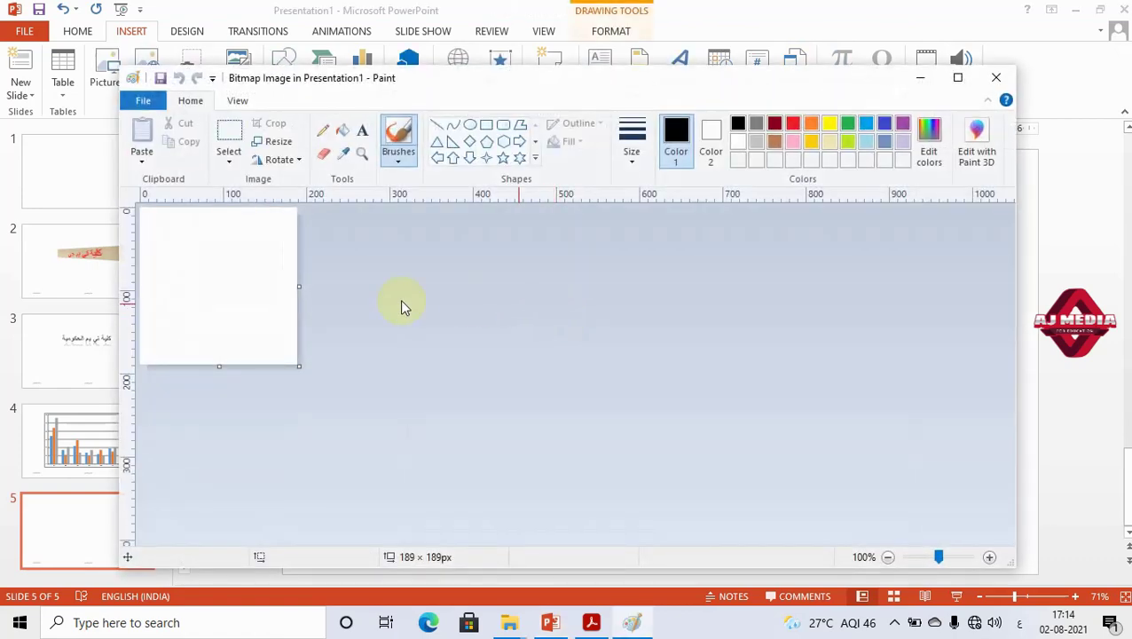
left_click_drag(298, 366, 430, 534)
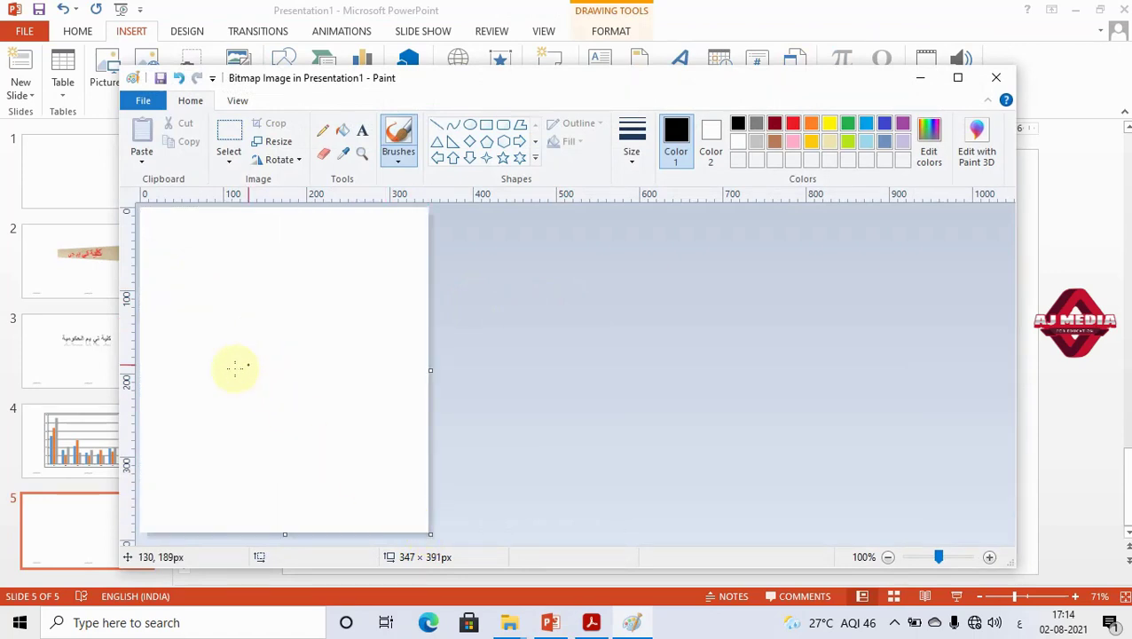
Step: Draw freehand pencil strokes, a V-shape, wavy curve and baseline, then return to the slide
left_click(323, 133)
left_click_drag(203, 347, 222, 419)
left_click_drag(171, 275, 179, 426)
mouse_move(277, 333)
left_mouse_down()
mouse_move(362, 256)
mouse_move(380, 369)
left_mouse_up()
left_click_drag(229, 384, 431, 371)
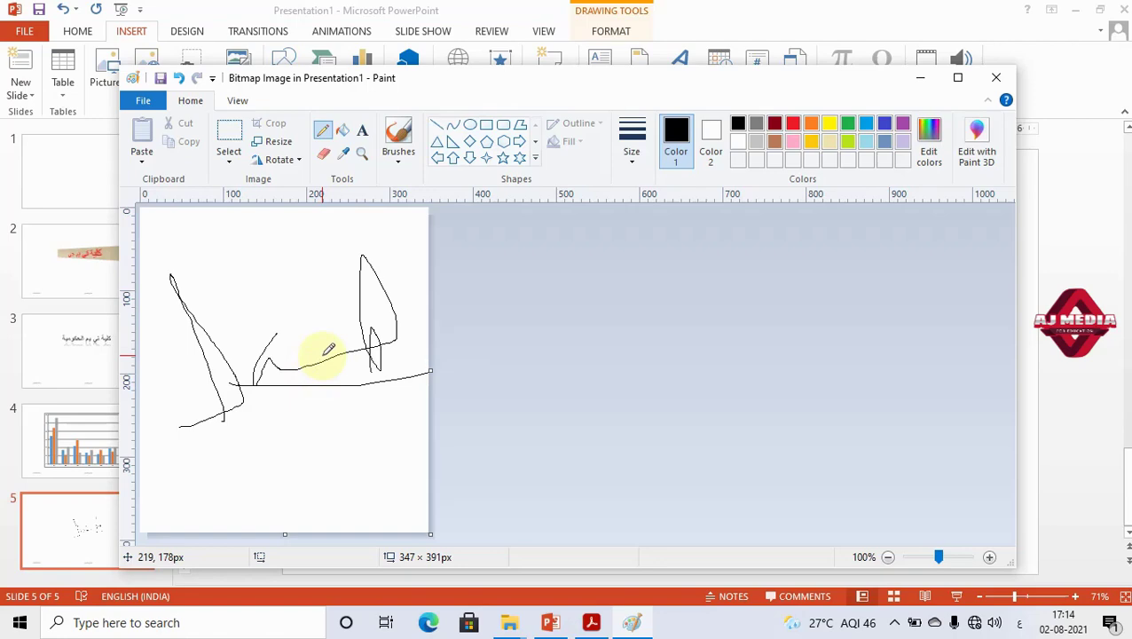
left_click(147, 103)
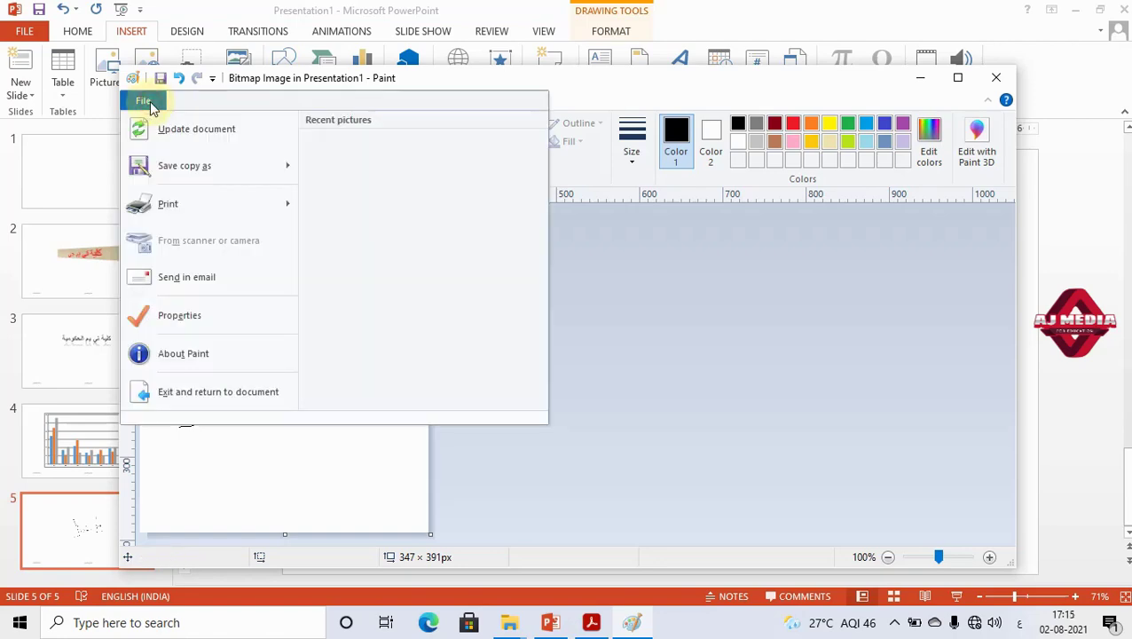
left_click(232, 394)
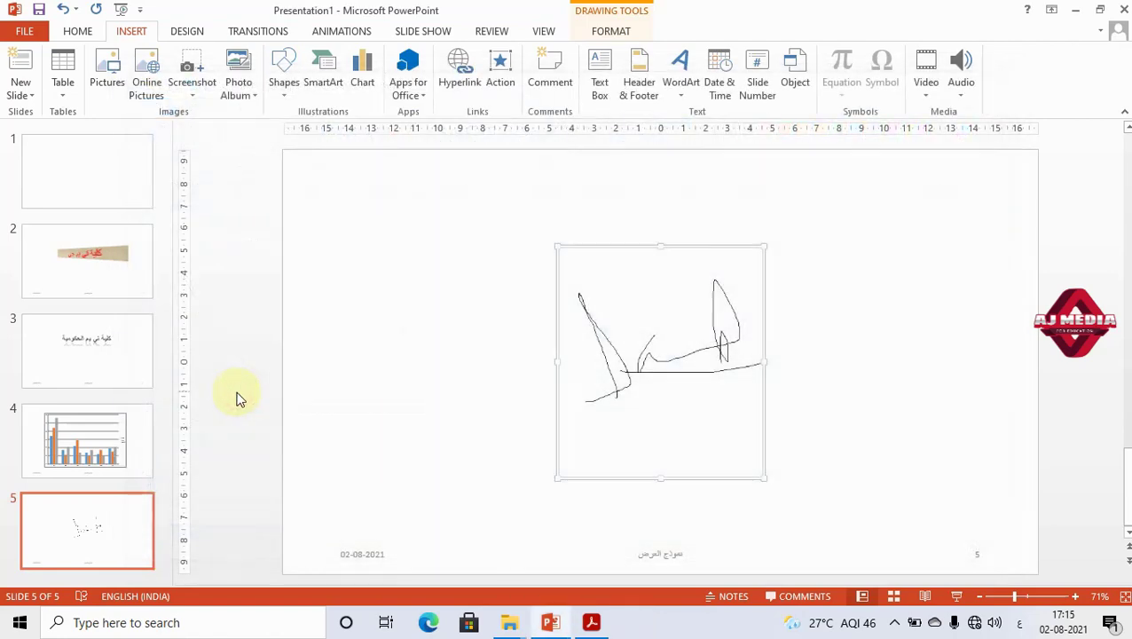
Step: Drag the embedded pencil sketch on slide 5 slightly up and to the left
mouse_move(631, 365)
left_mouse_down()
mouse_move(612, 346)
mouse_move(677, 347)
left_mouse_up()
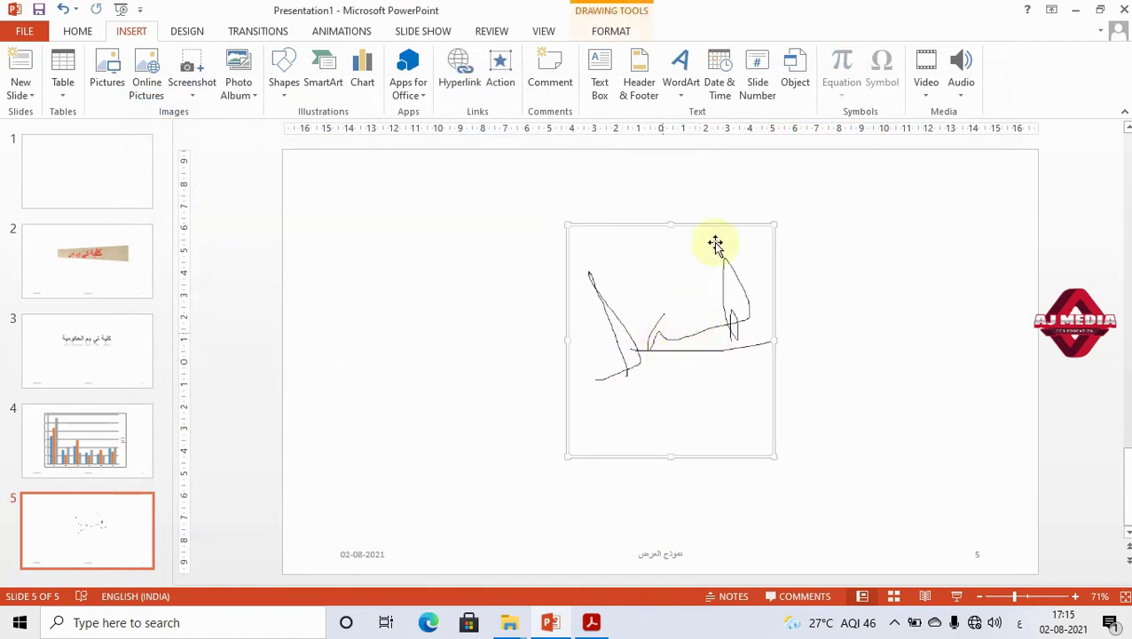